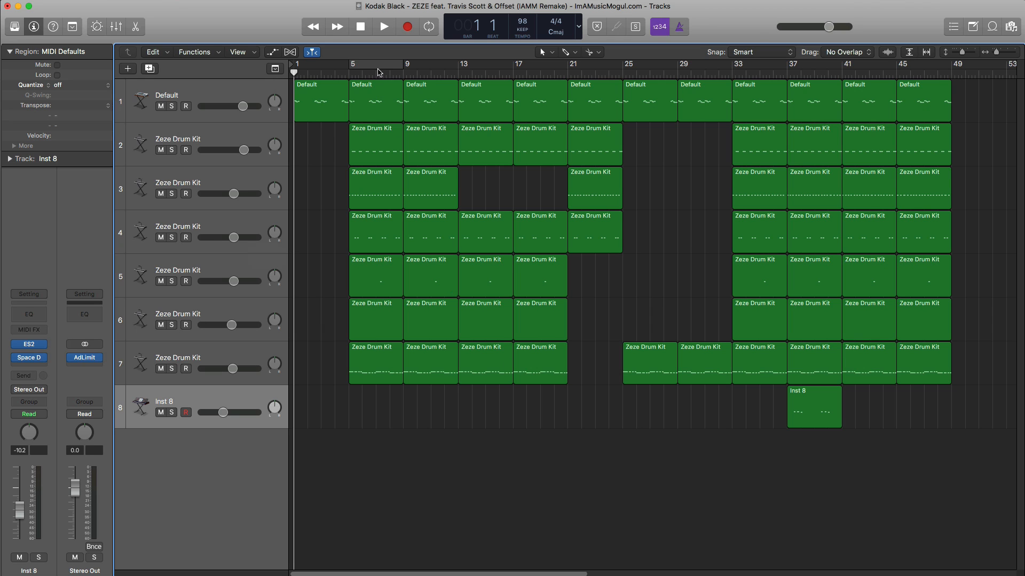
Set the cycle range to bars 5 to 9, solo the first track and play it
left_click_drag(375, 78, 377, 68)
left_click(172, 107)
key("space")
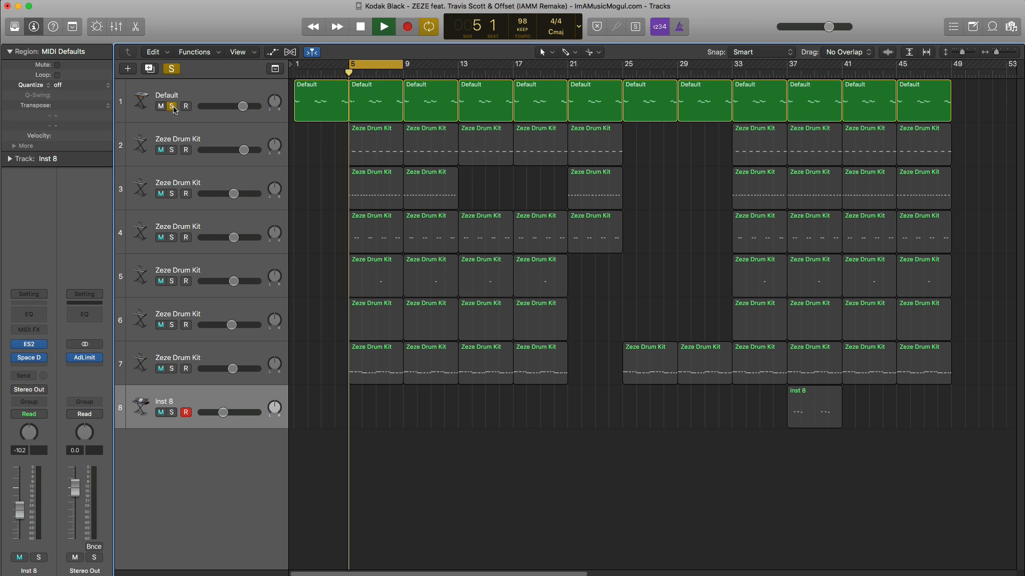
Rename the first track as Steel Drum
double_click(167, 94)
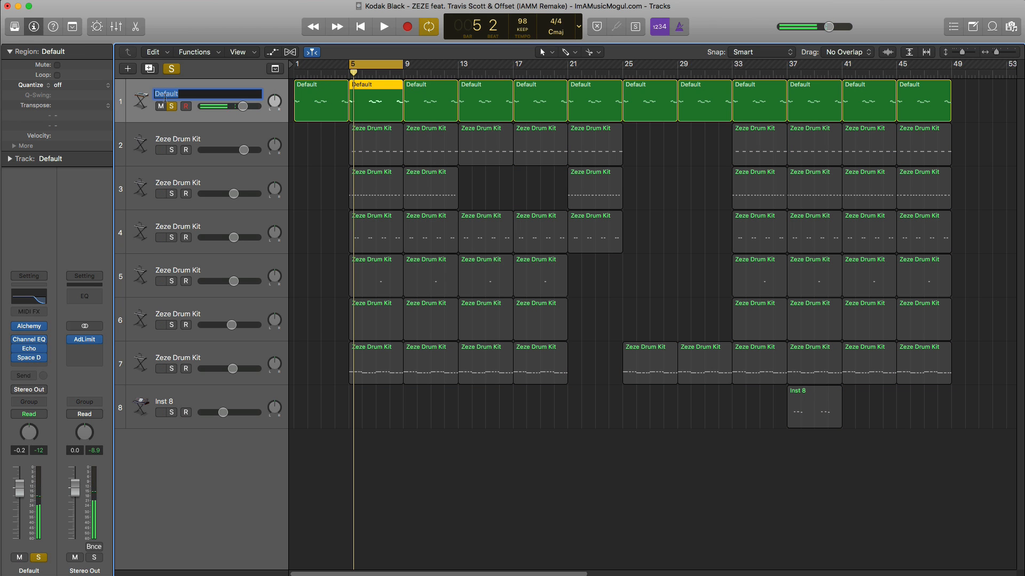
type("Steel Drum")
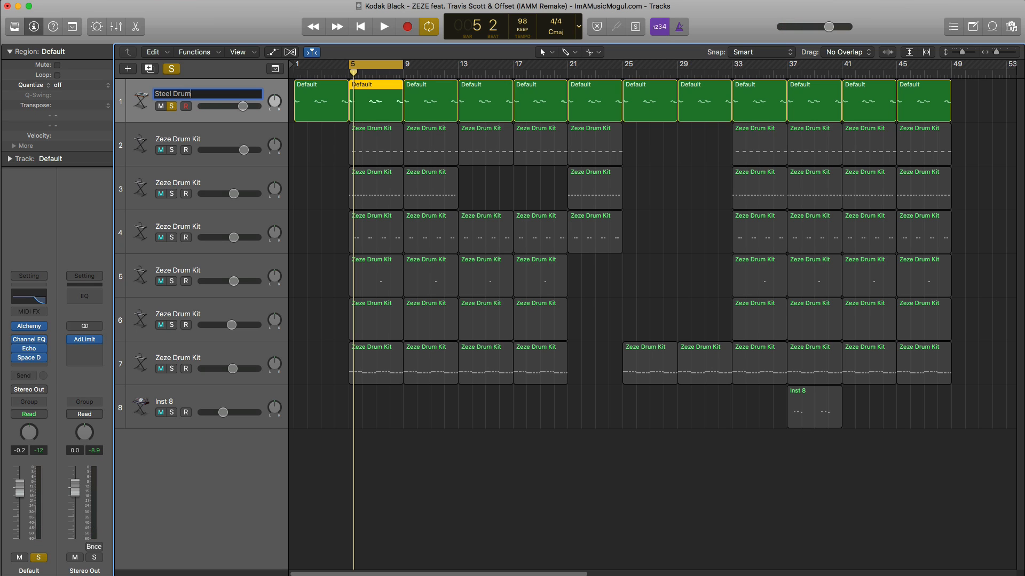
key("Tab")
key("Tab")
key("Tab")
key("Tab")
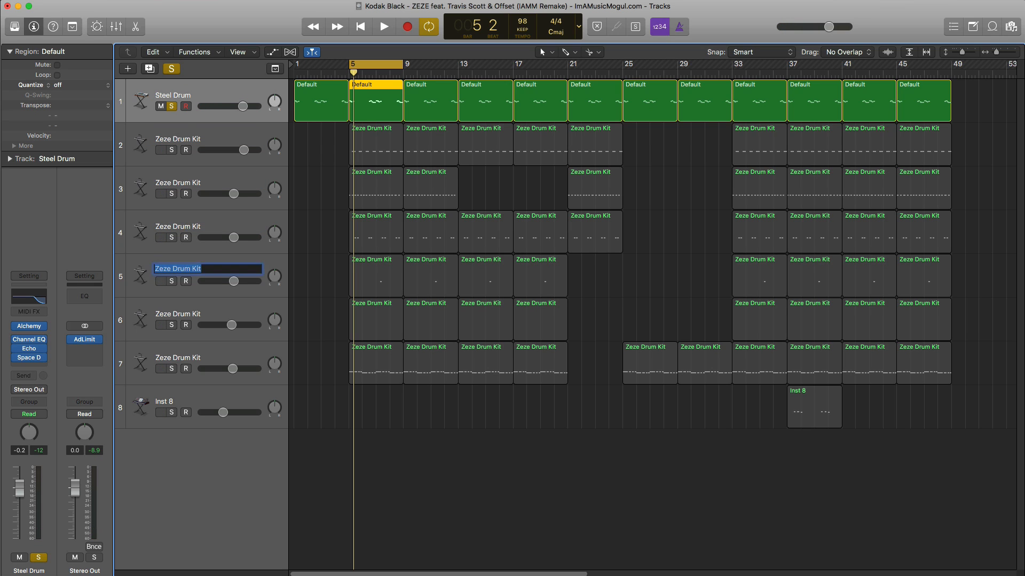
key("Tab")
key("Tab")
key("Tab")
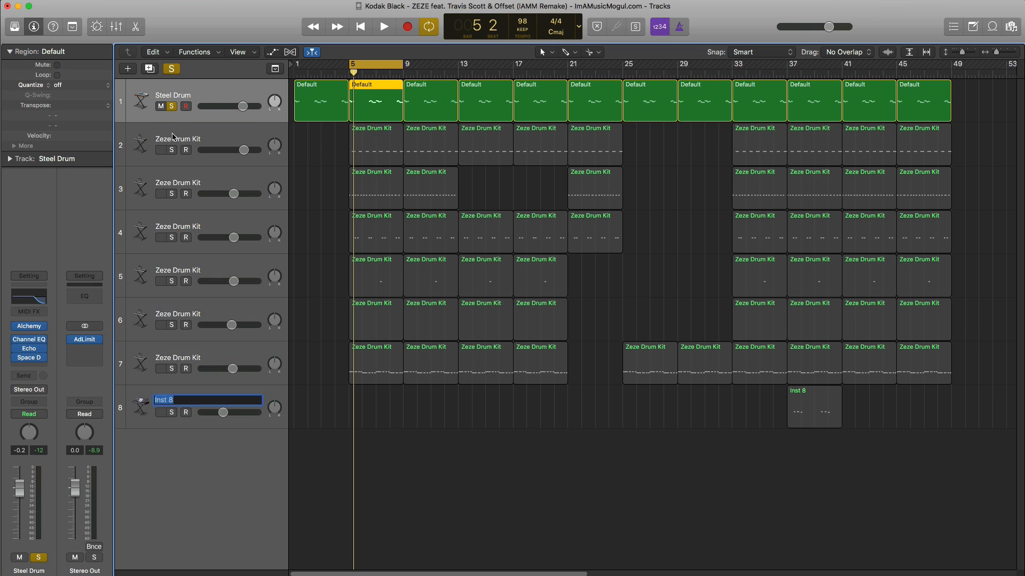
Rename track 2 as Clap and track 3 as Hihat
double_click(173, 139)
double_click(180, 185)
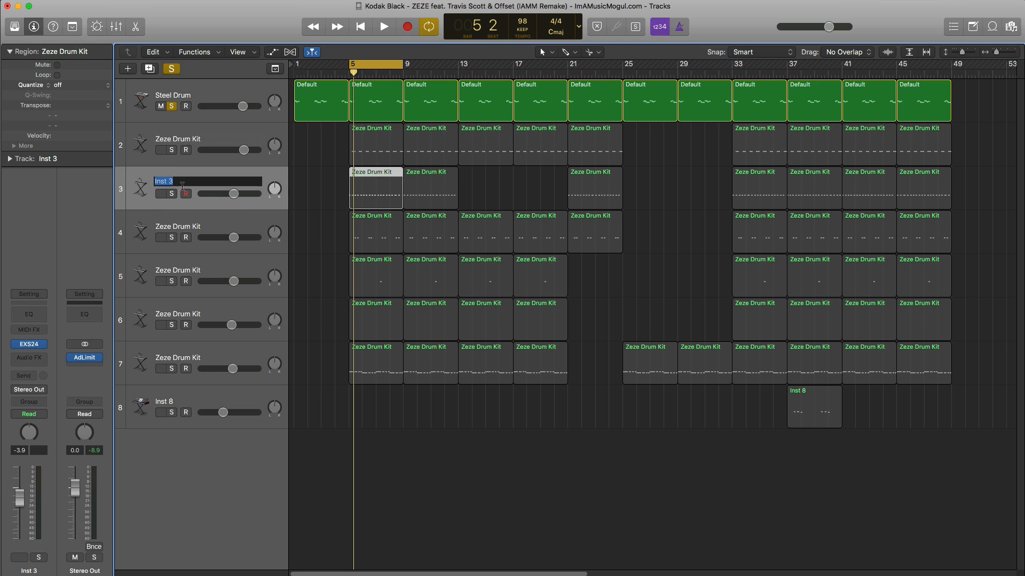
double_click(183, 229)
key("shift+Tab")
key("shift+Tab")
key("shift+Tab")
key("Tab")
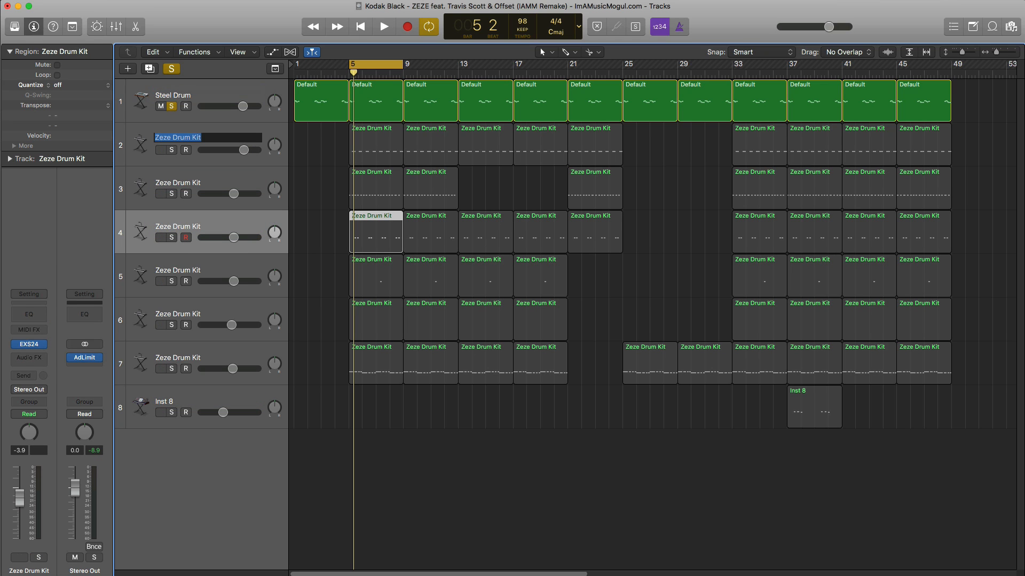
type("Clap")
key("Tab")
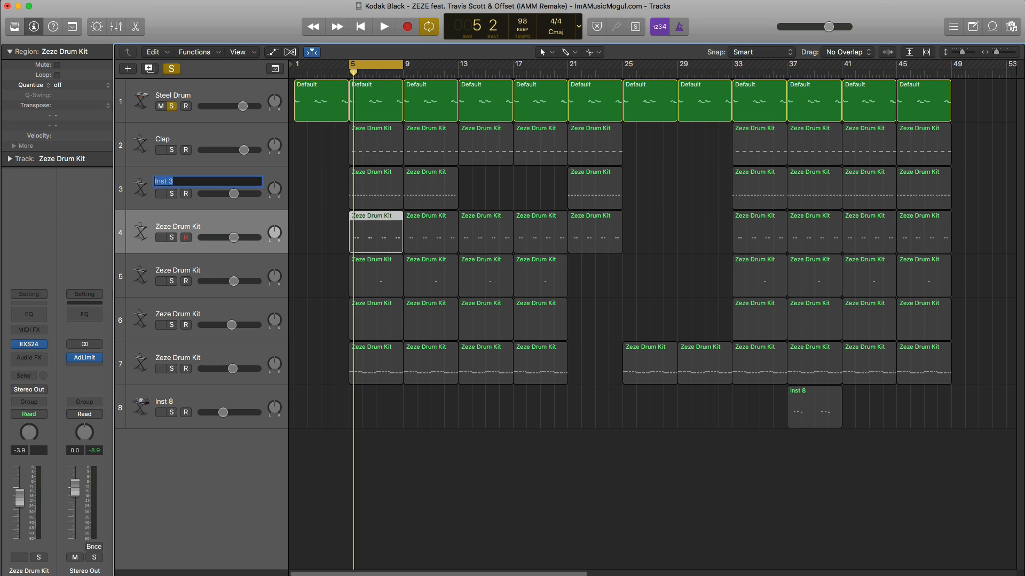
type("Hihat")
key("Tab")
Rename track 4 as Perc and track 5 as Snare
key("BackSpace")
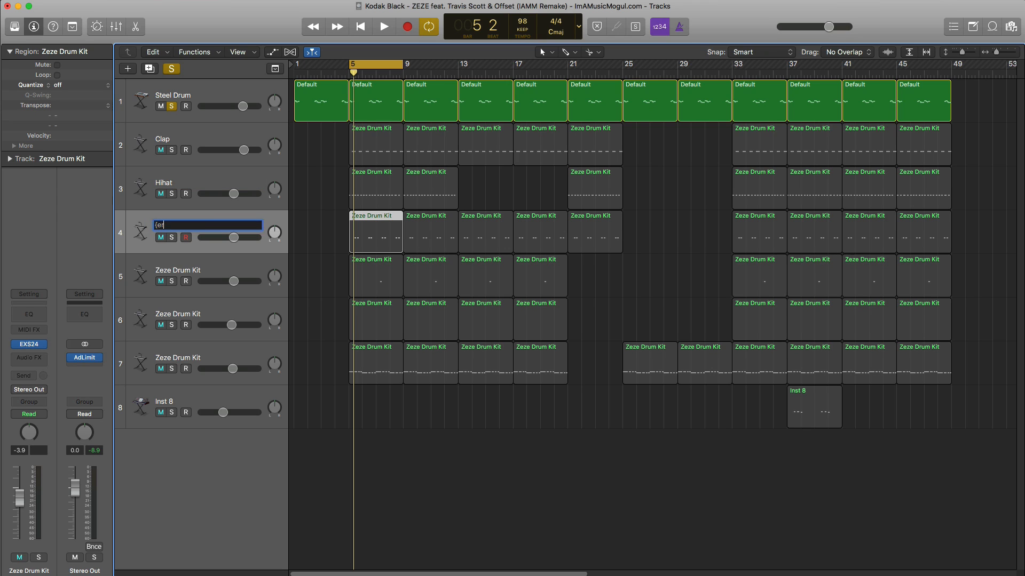
type("Perc")
key("Tab")
type("Snare")
key("Tab")
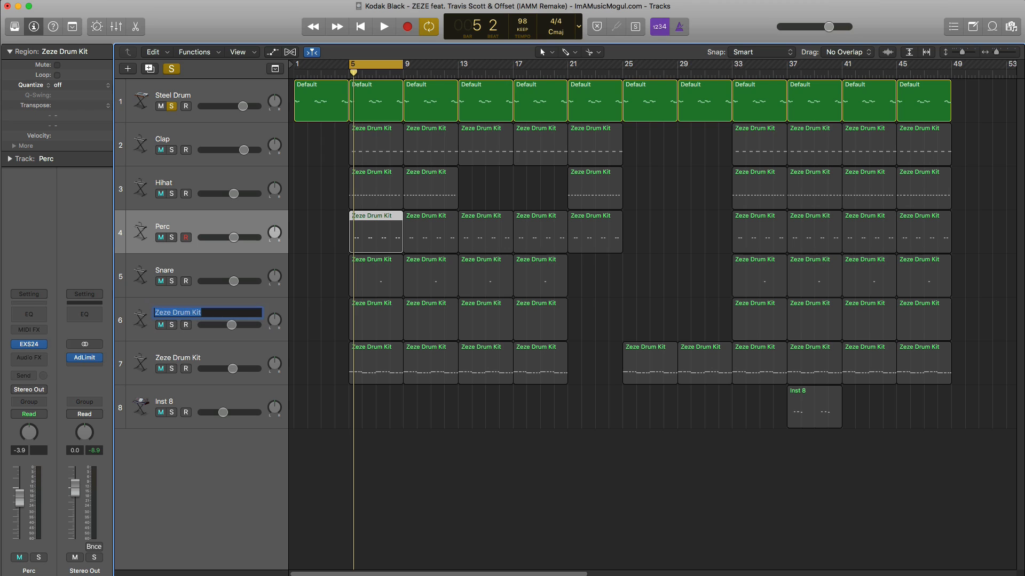
Rename tracks 6, 7 and 8 as Shaker, 808 and Synth Lead
type("Shaker")
key("Tab")
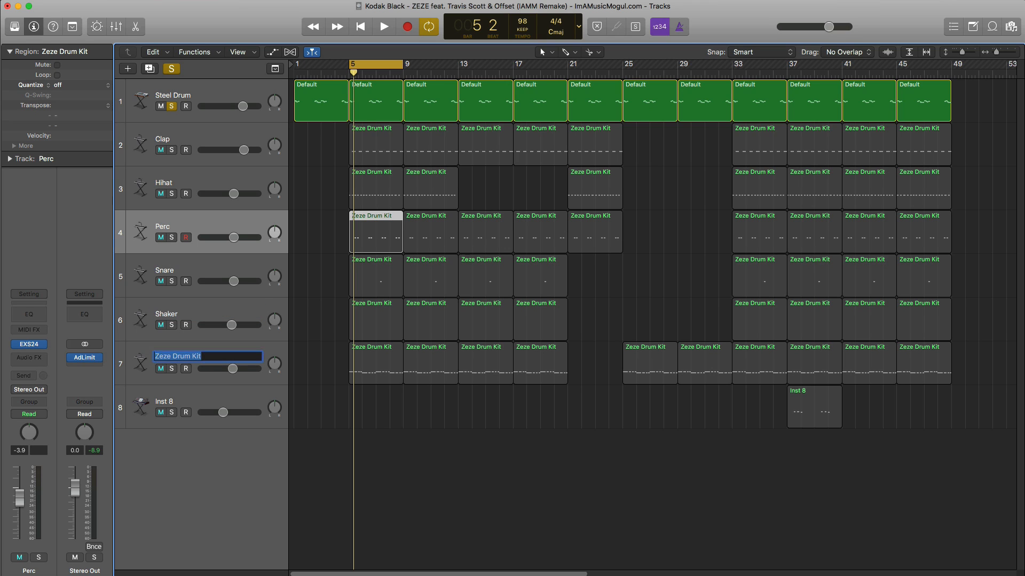
type("808")
key("Tab")
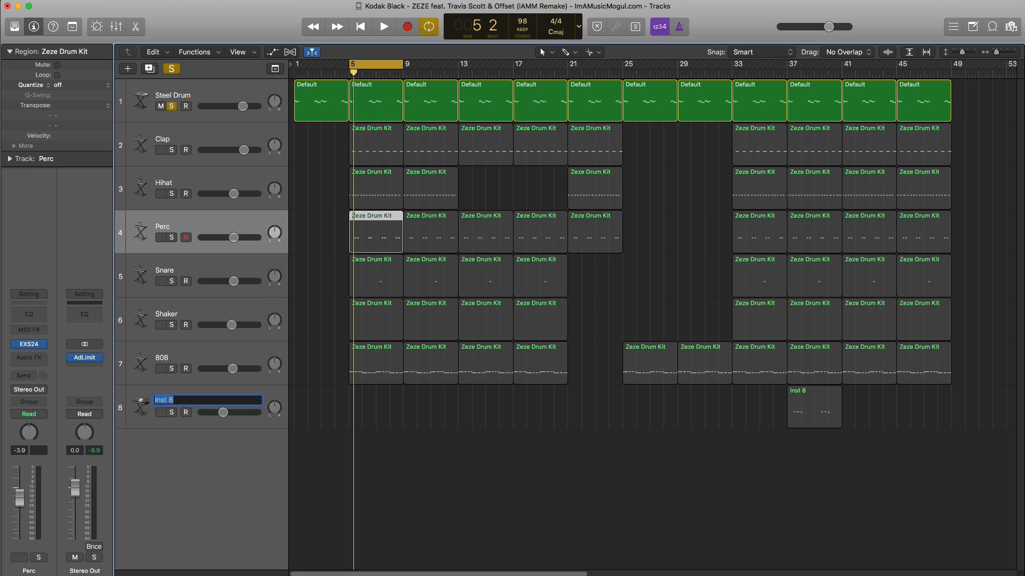
type("Synth Led")
type("d")
key("Return")
Play the looped section, unsolo the Steel Drum track to hear all tracks together, and stop playback
key("space")
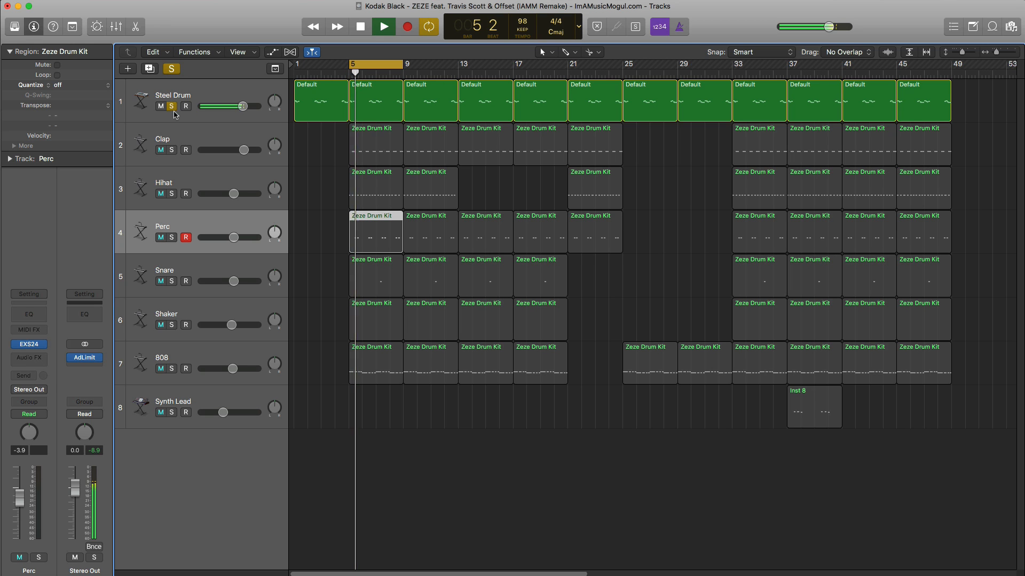
left_click(171, 106)
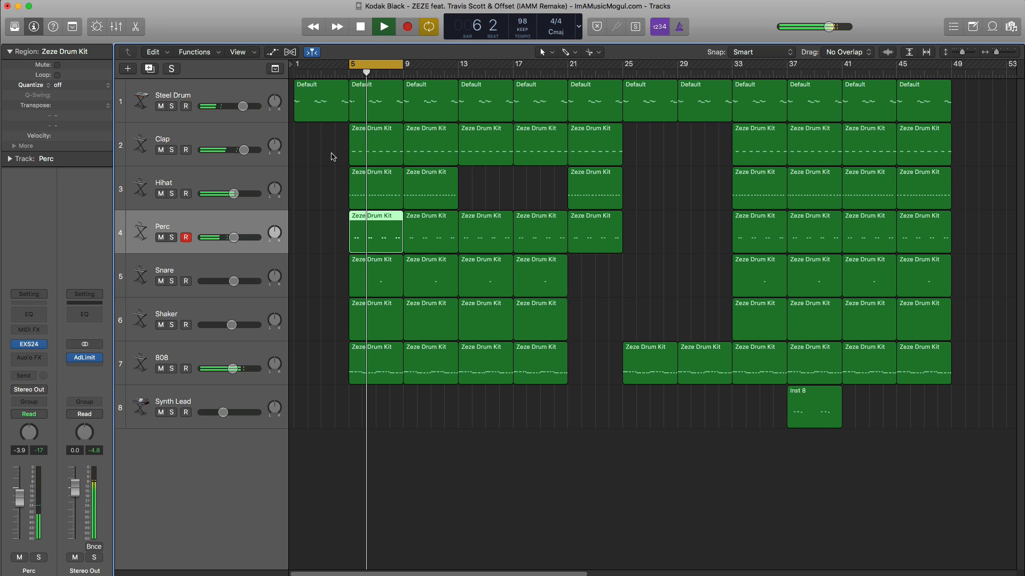
key("space")
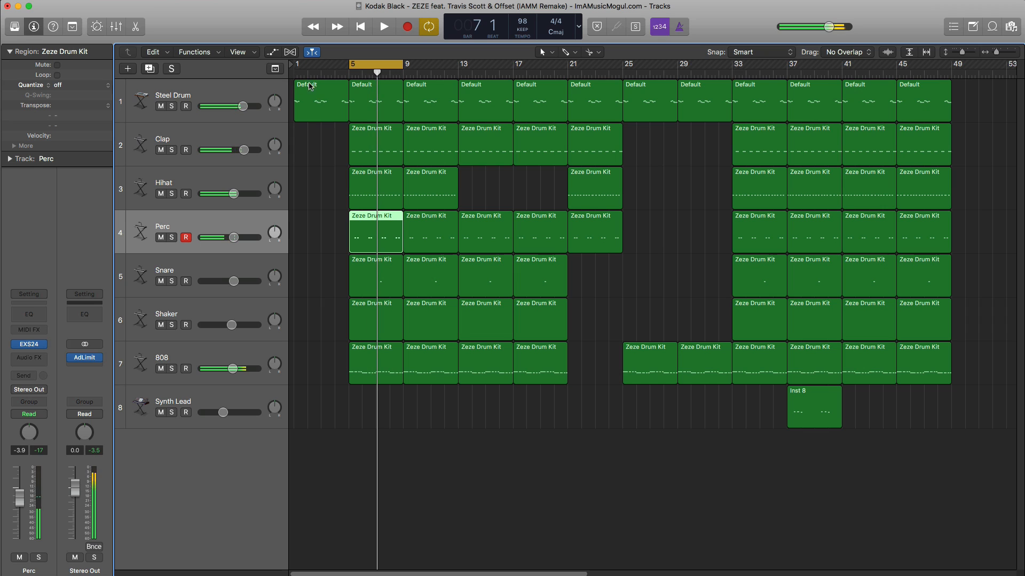
Extend the cycle range over the whole arrangement from bar 1 to bar 49 and deselect the Perc region
left_click_drag(351, 64, 948, 102)
left_click(399, 68)
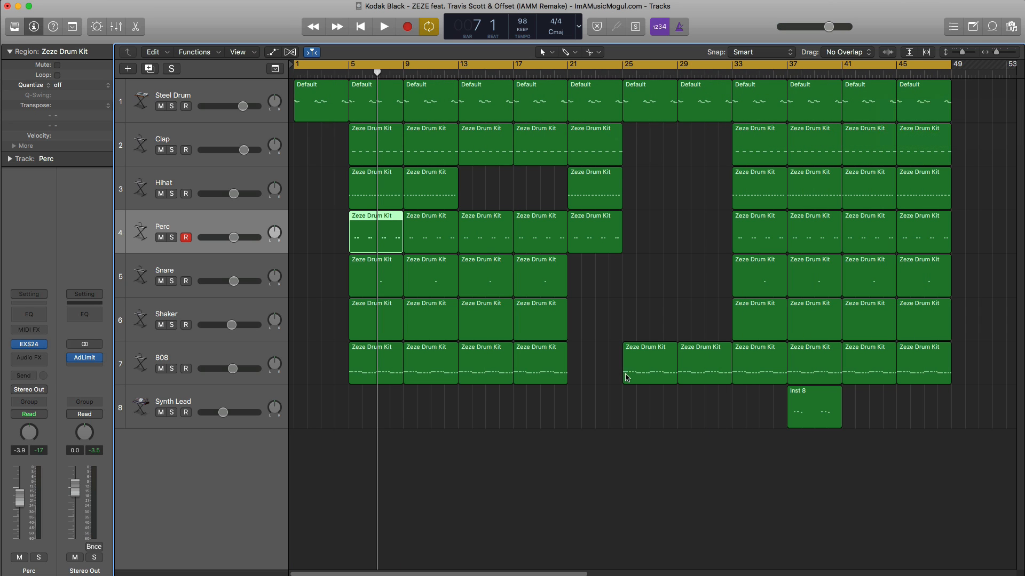
left_click(555, 479)
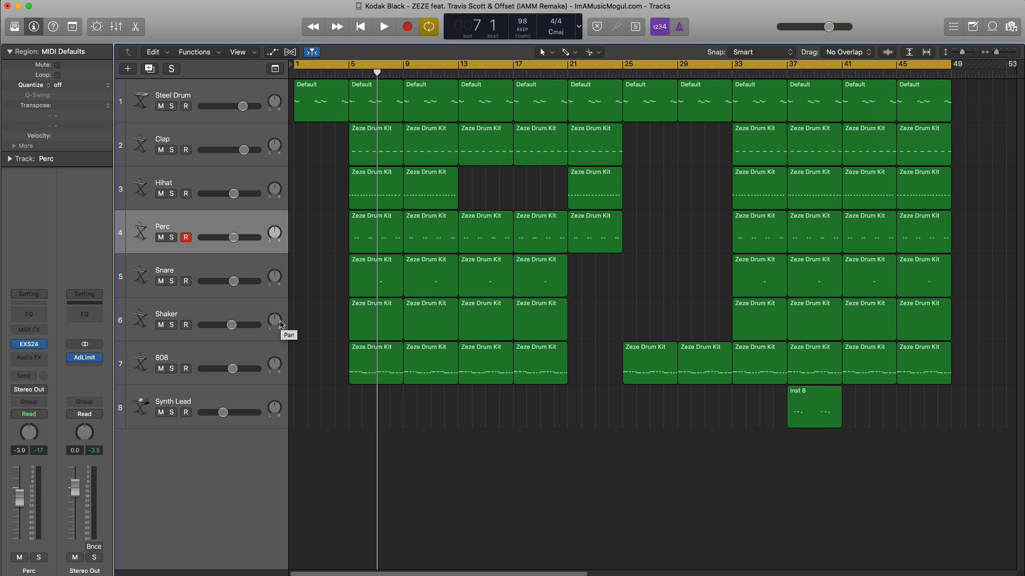
Open the export settings for exporting all tracks as audio files
left_click(189, 98)
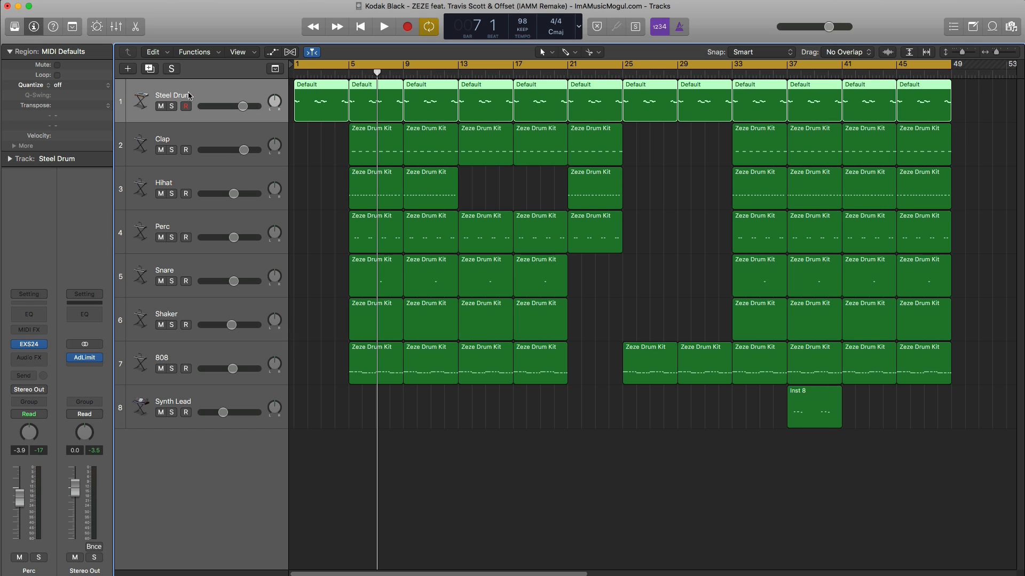
left_click(90, 12)
mouse_move(142, 227)
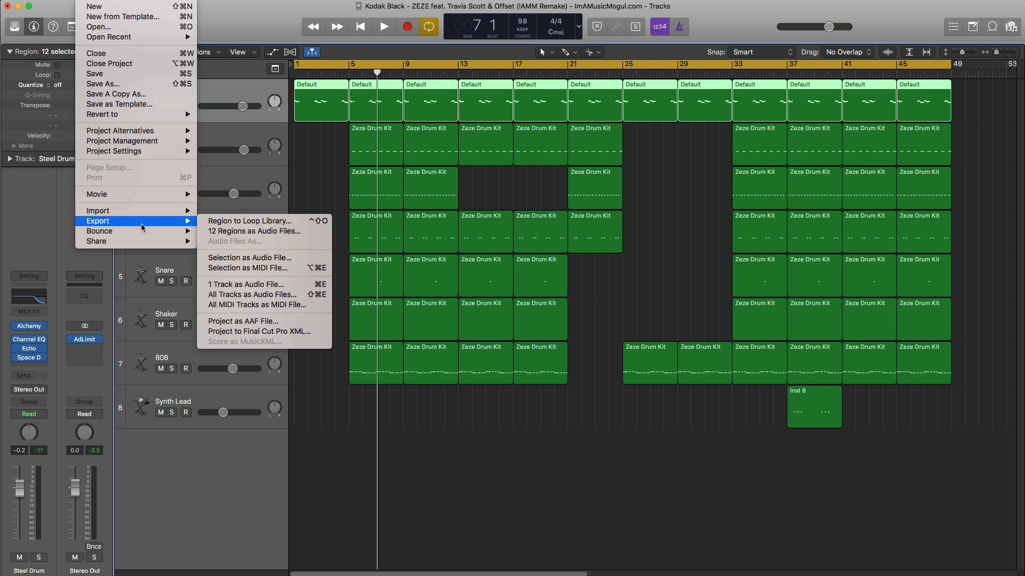
left_click(244, 299)
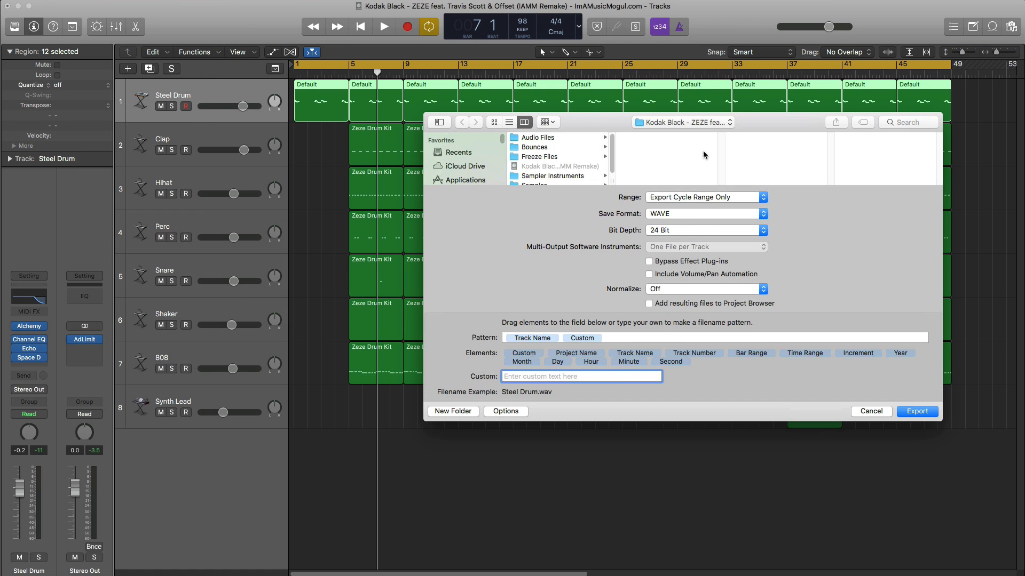
left_click_drag(762, 124, 624, 135)
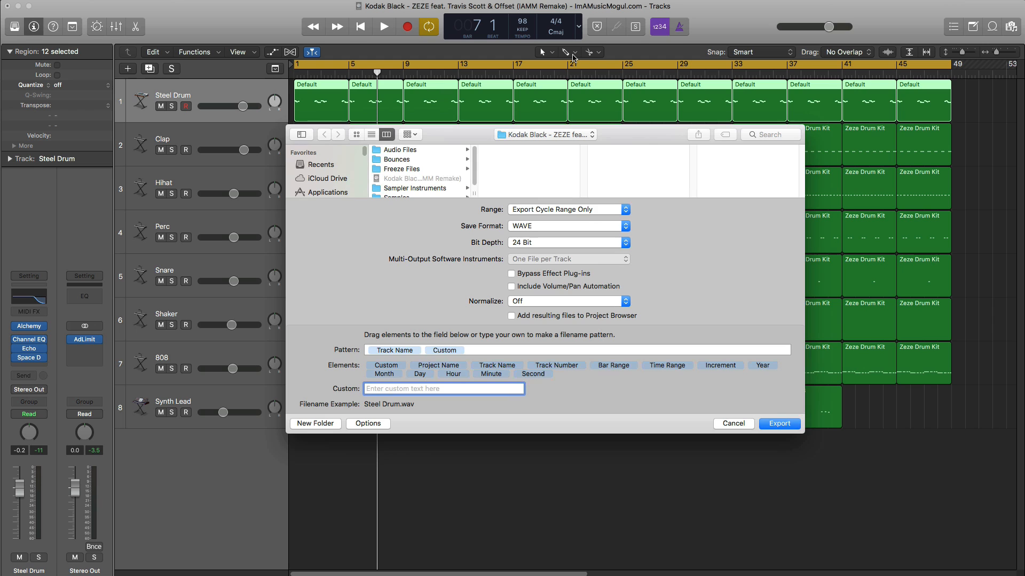
Create a new folder named ZEZ_STEMS_98_BPM inside the project's Bounces folder as the export destination
left_click(415, 162)
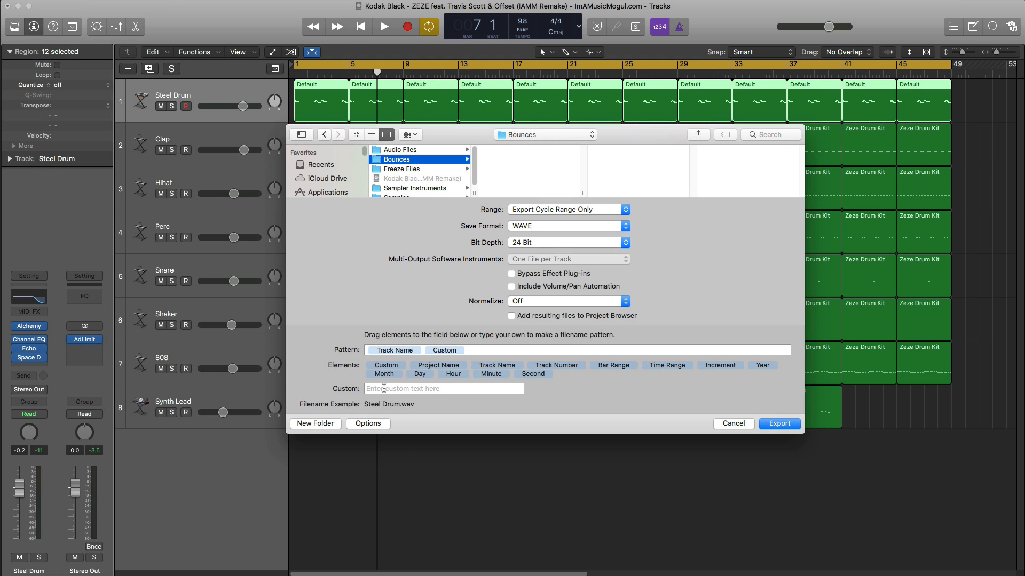
left_click(315, 424)
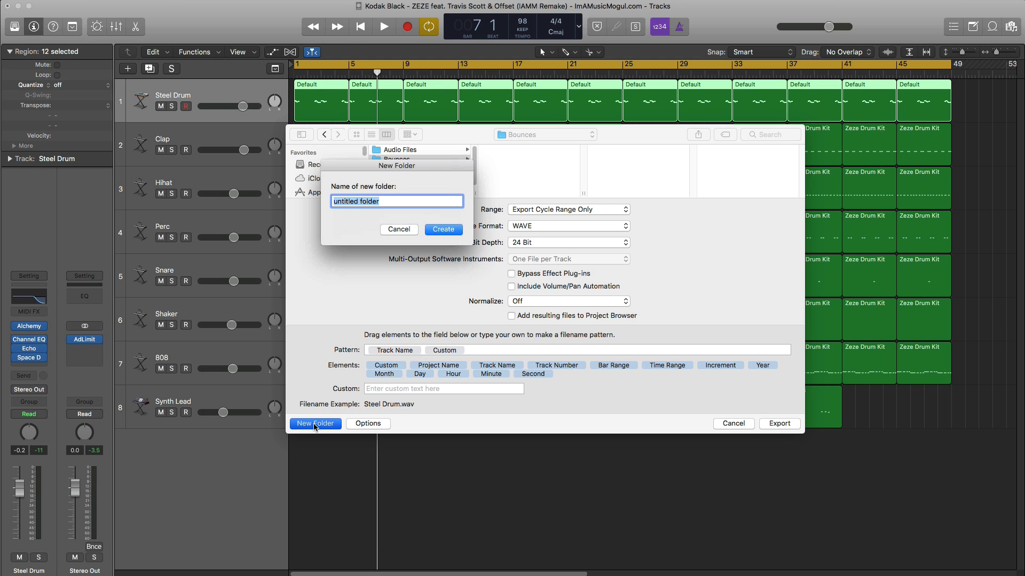
type("STEMS")
key("Up")
type("ZEZ_STEMS_98_BPM")
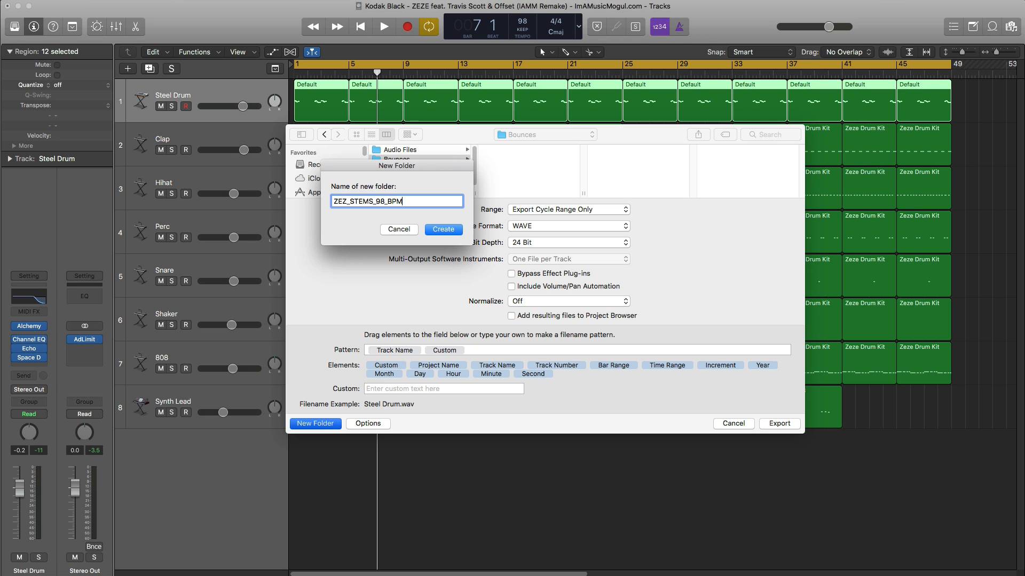
key("Return")
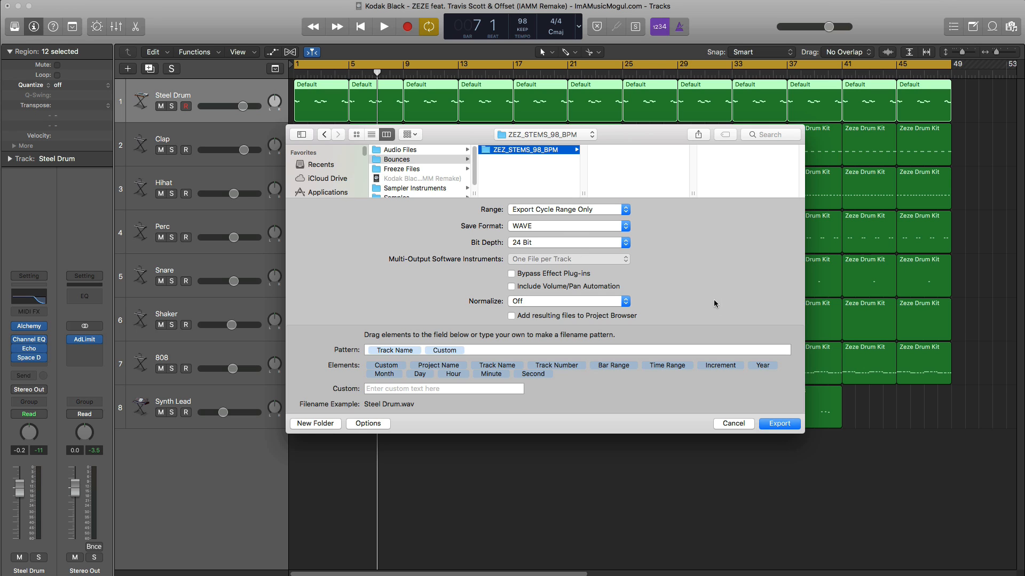
Keep normalization off and export all tracks as 24-bit WAVE files over the cycle range
left_click(557, 302)
left_click(557, 302)
left_click(779, 424)
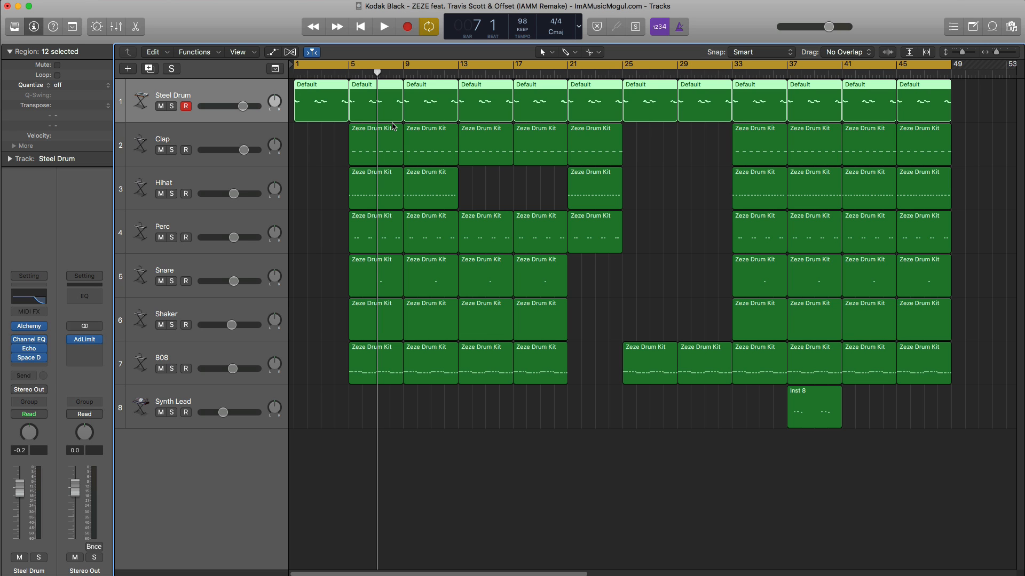
Save a copy of the project as "Kodak Black - ZEZE feat. Travis Scott & Offset - VOCAL RECORDING"
key("super+shift+s")
left_click_drag(590, 109, 487, 86)
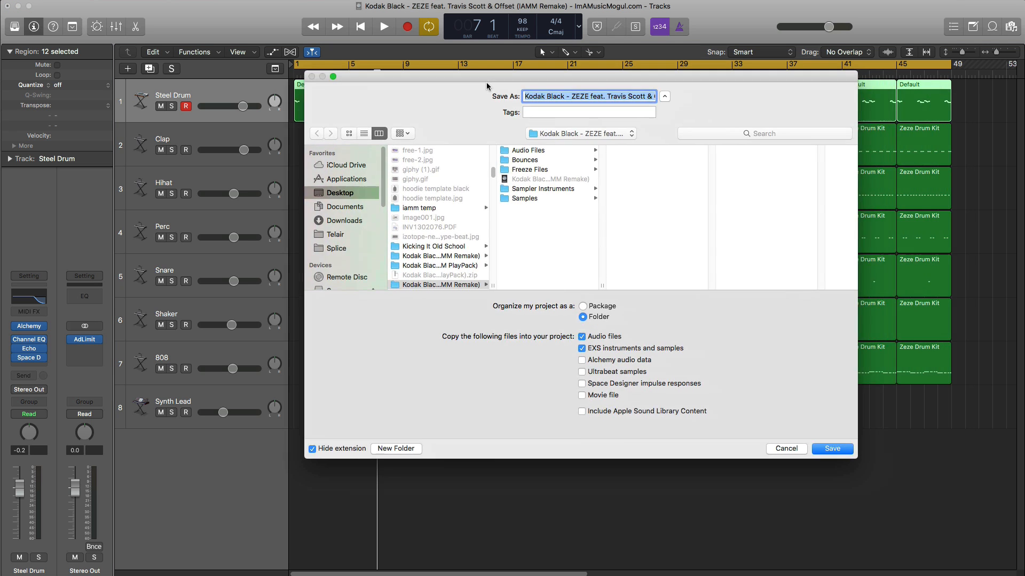
left_click(640, 100)
left_click_drag(643, 100, 739, 107)
left_click(634, 99)
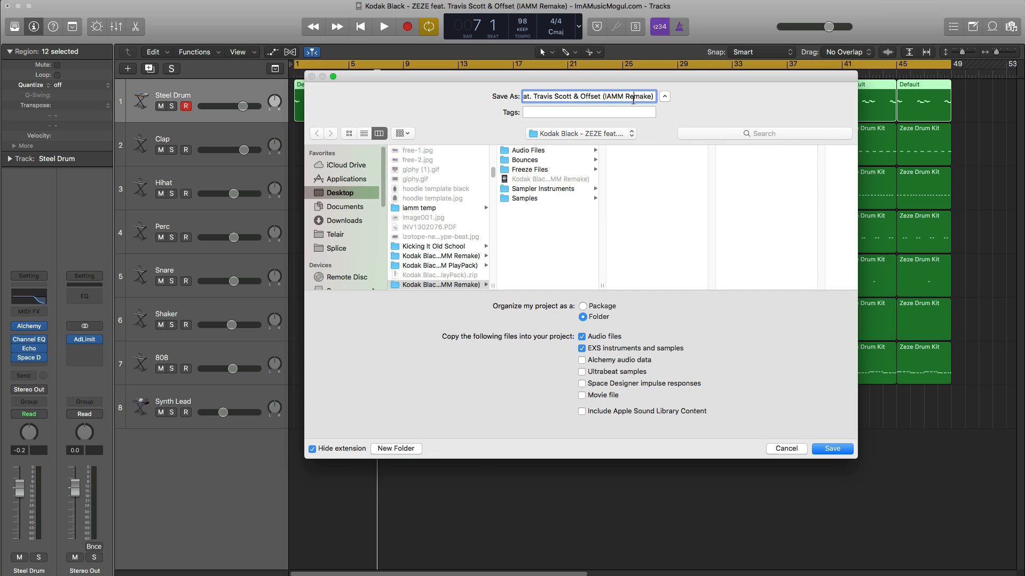
left_click_drag(603, 98, 723, 117)
type("- C")
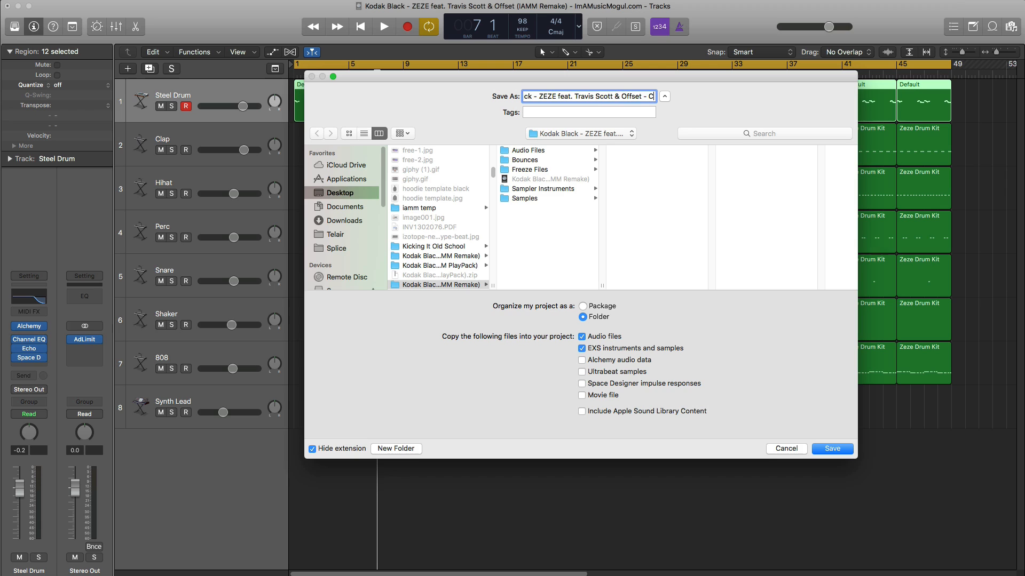
key("BackSpace")
type("VOCAL")
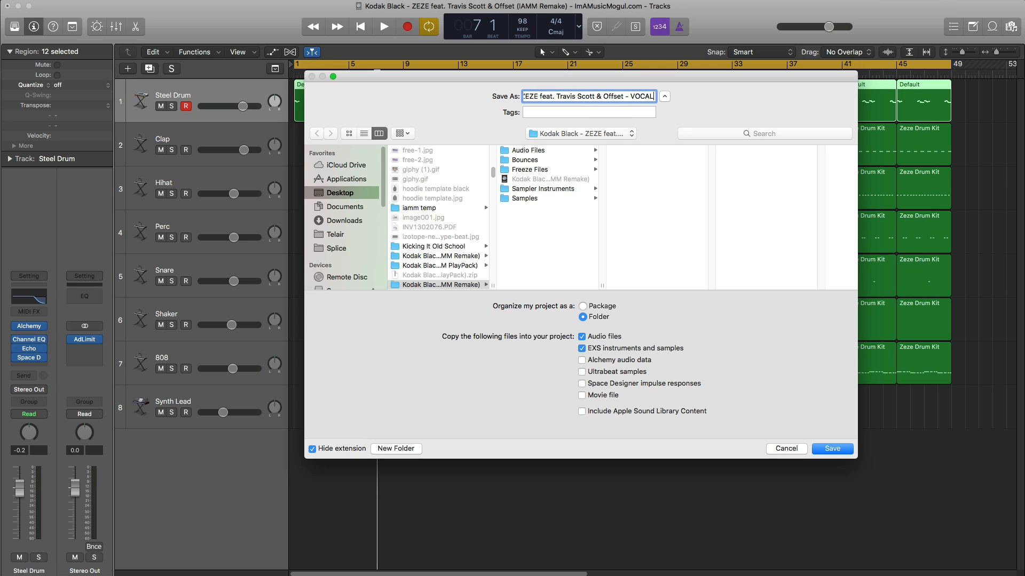
type(" RECORDING")
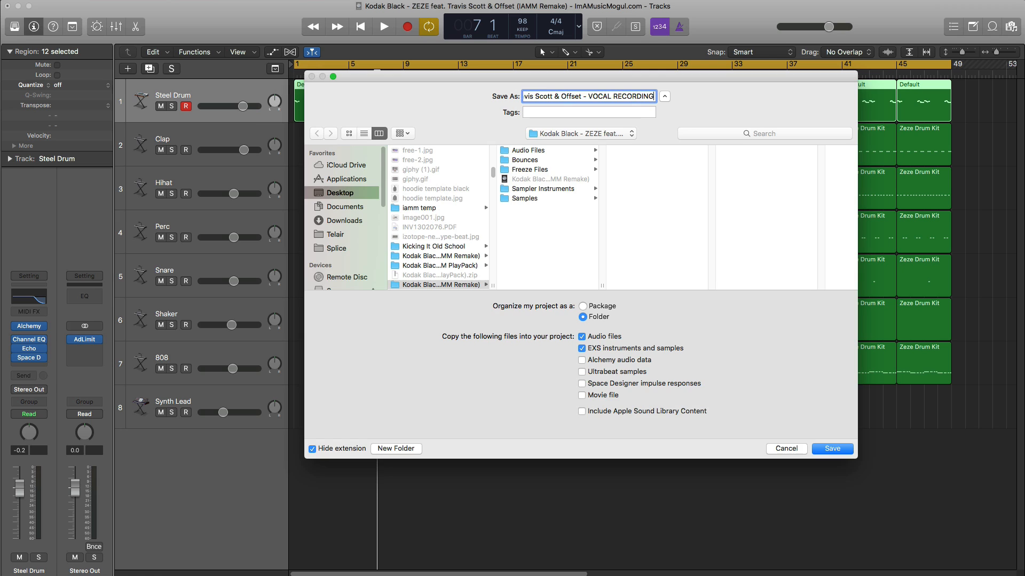
key("Return")
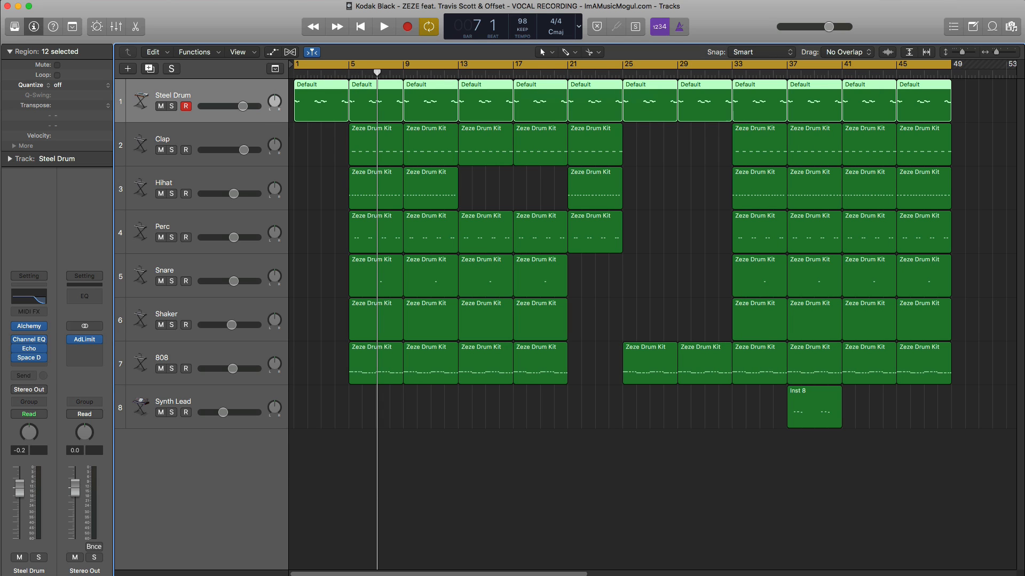
Delete all regions and all eight tracks, from Steel Drum to Synth Lead, from the vocal recording project
left_click(228, 404, "shift")
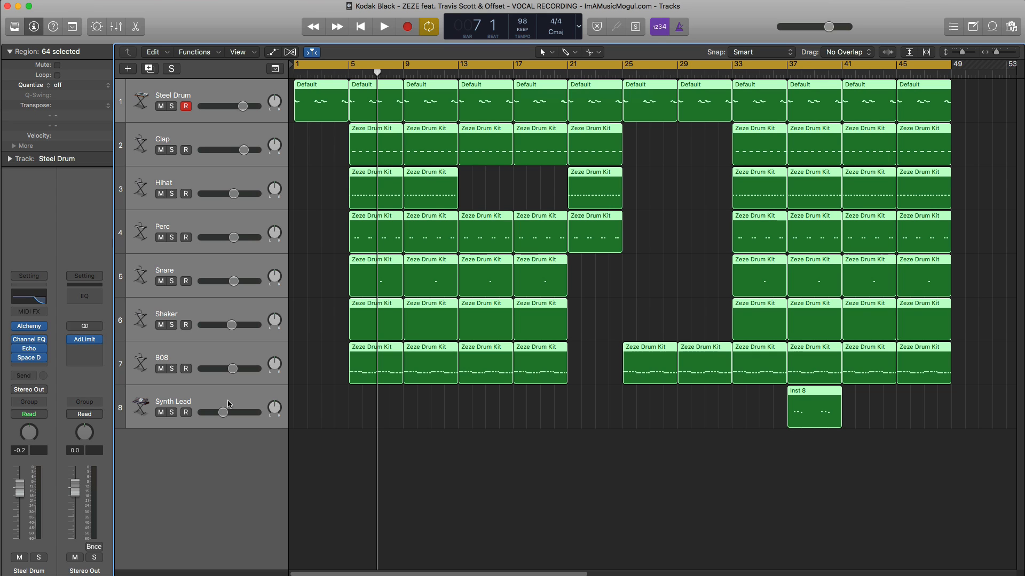
key("Delete")
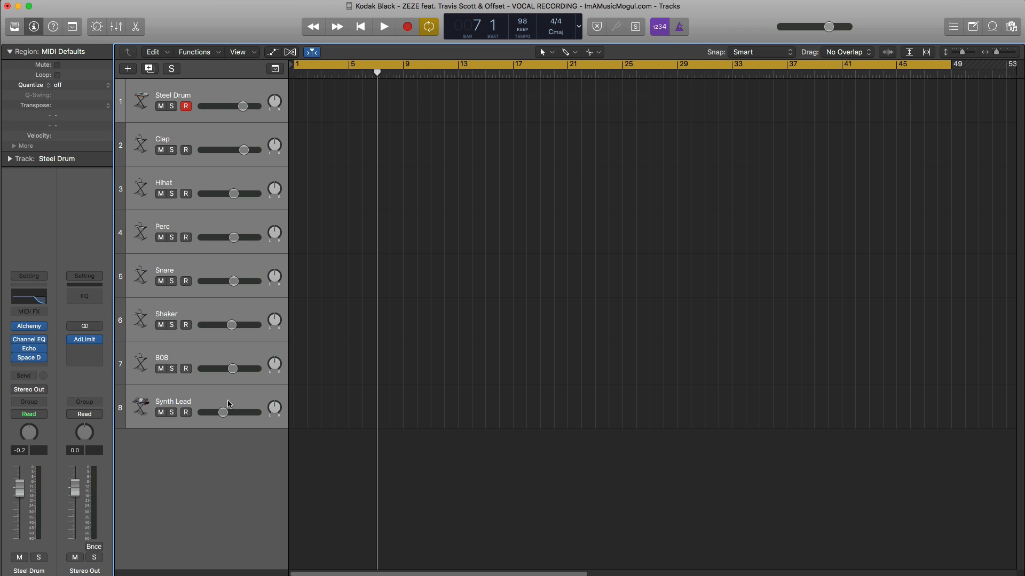
key("Delete")
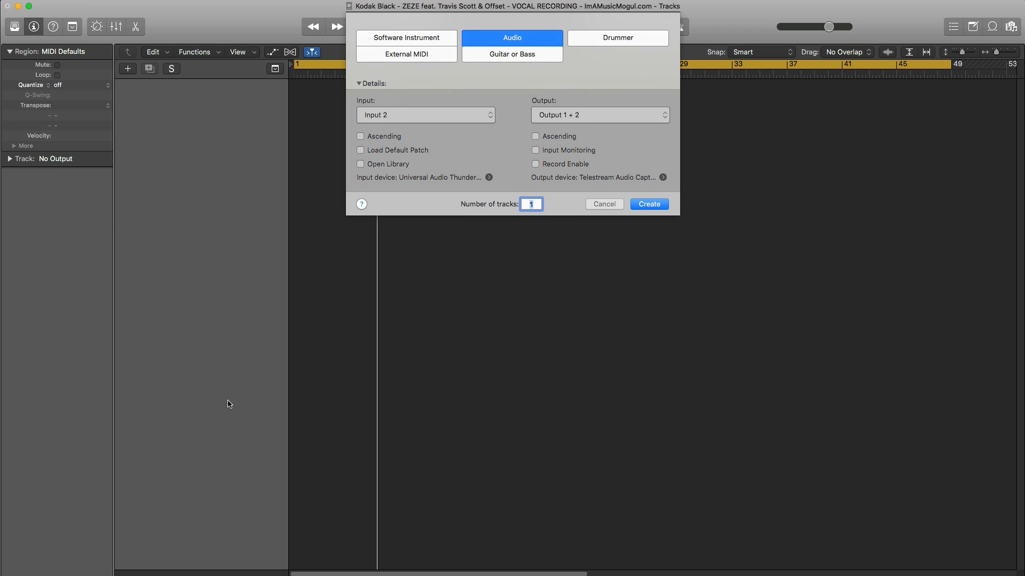
Create one software instrument track with an empty channel strip and output 1 + 2
key("Left")
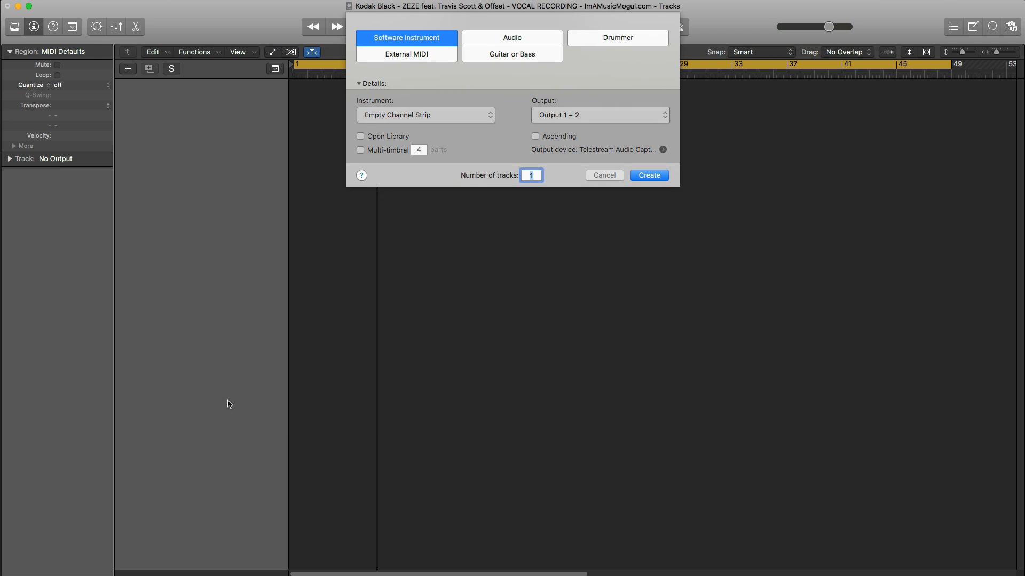
key("Return")
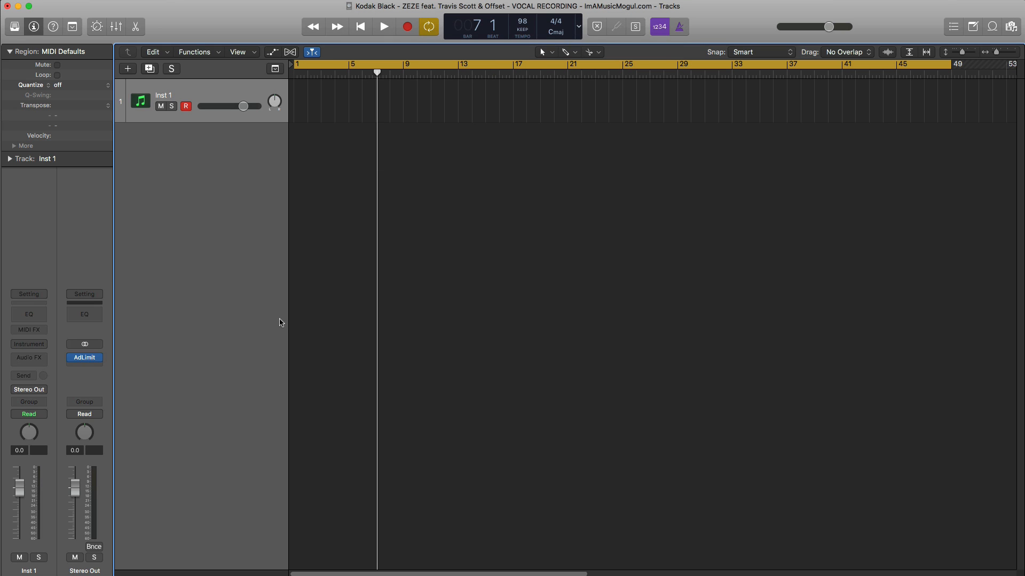
Switch to Finder and import all eight WAV stems from the Bounces subfolder ZEZ_STEMS_98_BPM onto separate new tracks starting at bar 1
key("super+Tab")
left_click_drag(666, 178, 446, 179)
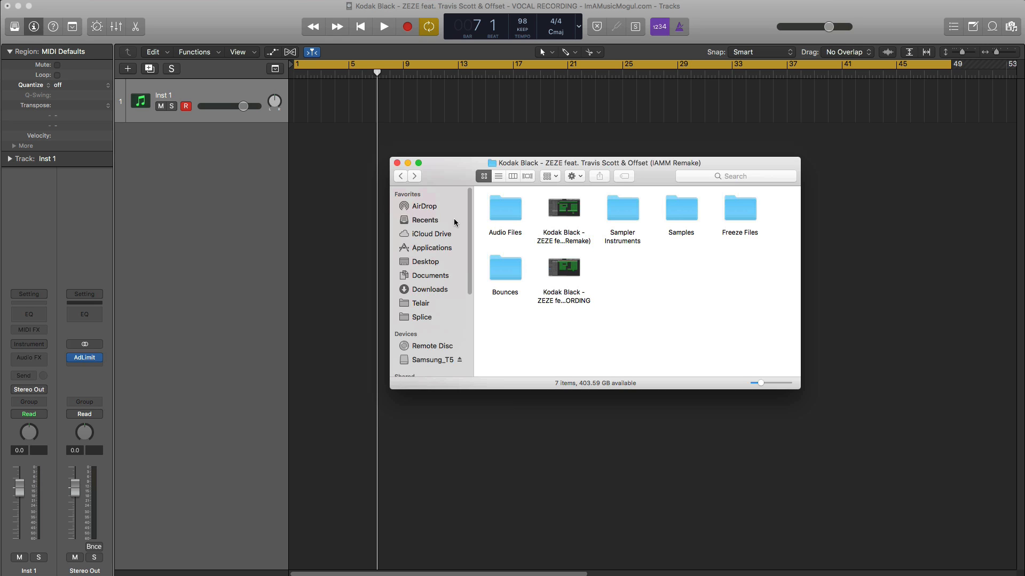
left_click(502, 281)
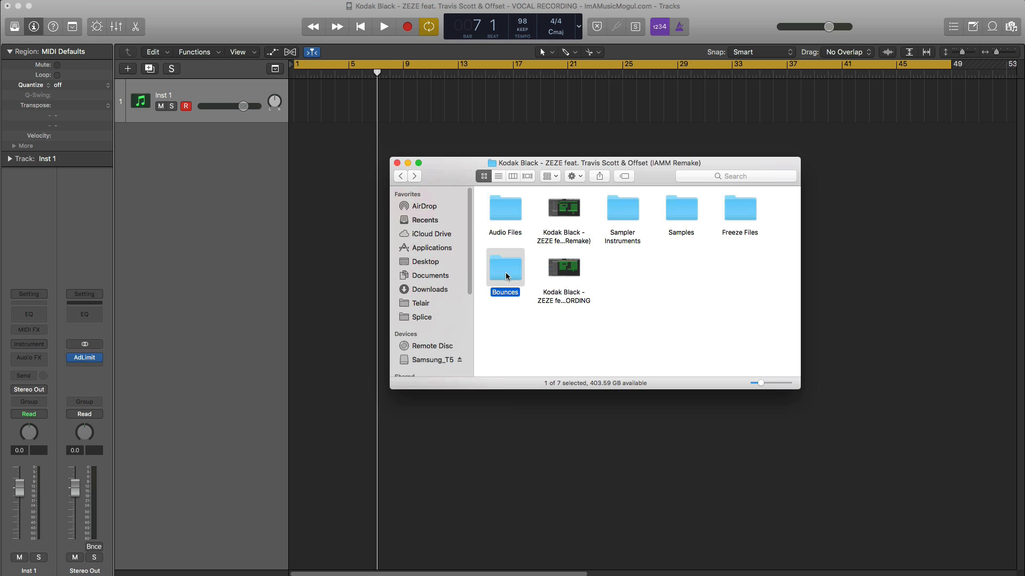
double_click(505, 275)
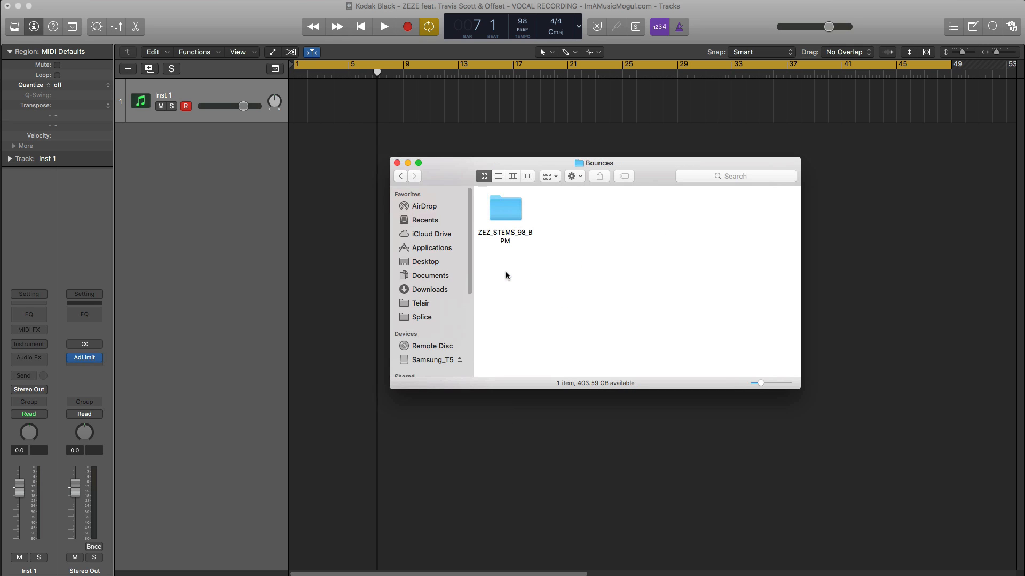
double_click(507, 220)
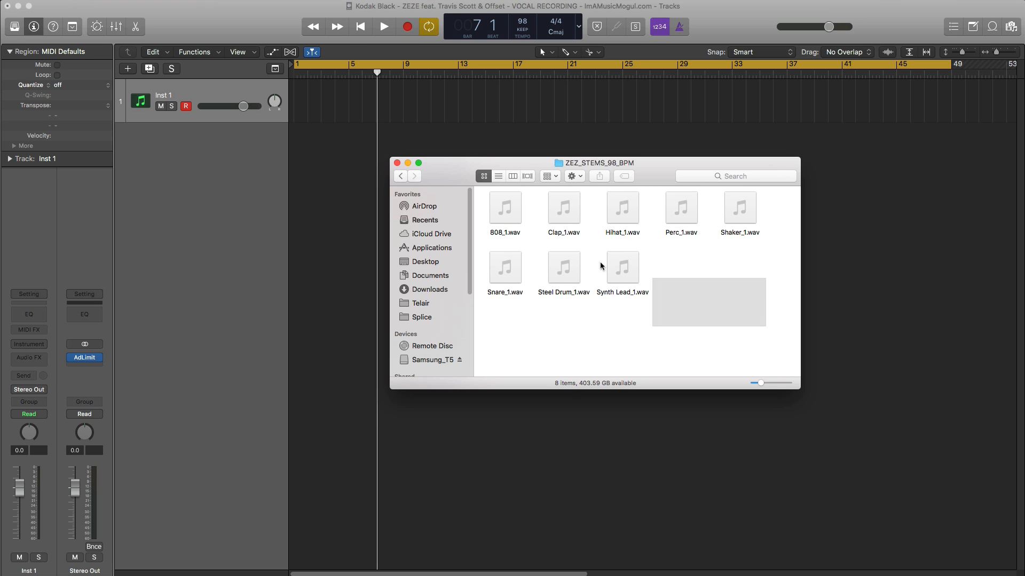
key("super+a")
left_click_drag(505, 211, 293, 185)
left_click(755, 255)
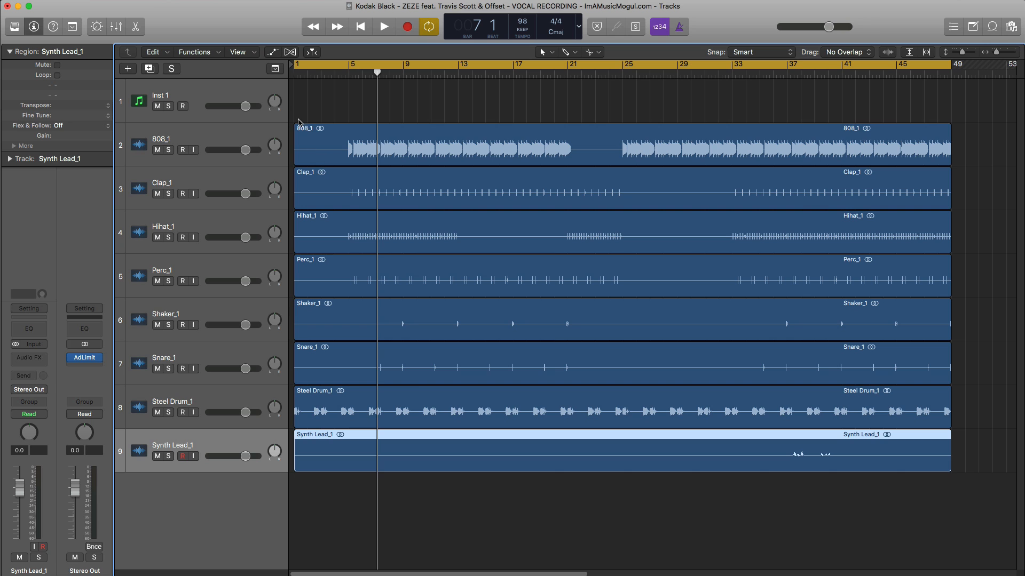
Play back the imported stems from bar 1, checking Synth Lead_1 and Steel Drum_1 in solo and cycling bars 5 to 9
left_click_drag(315, 67, 950, 80)
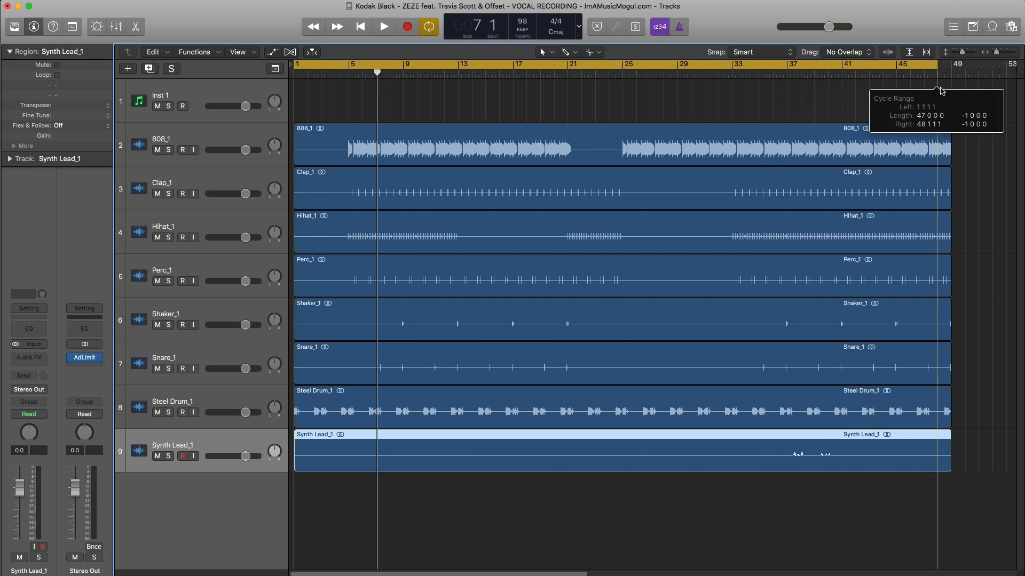
key("space")
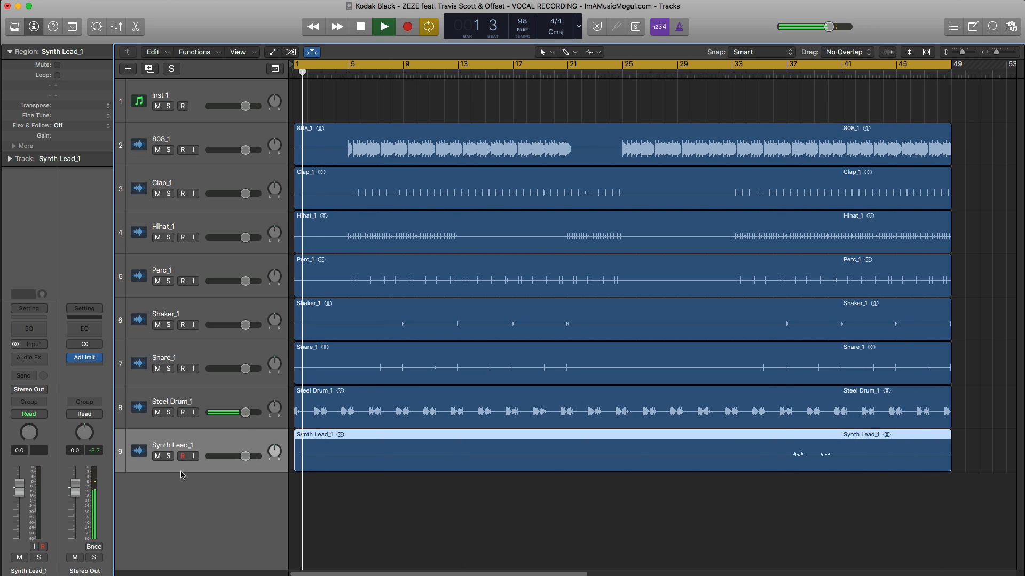
left_click(168, 456)
left_click(168, 456)
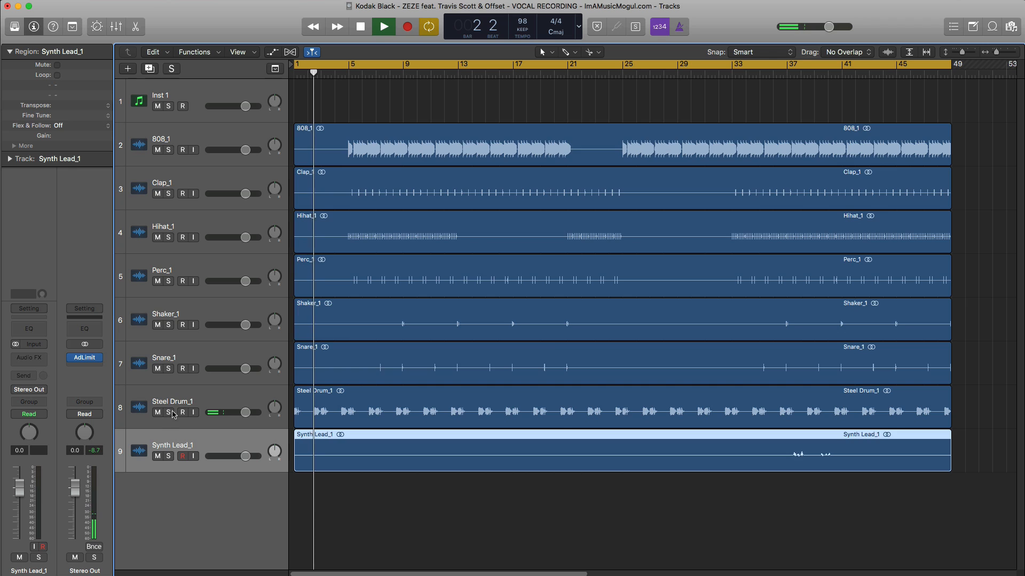
left_click(168, 412)
left_click(168, 413)
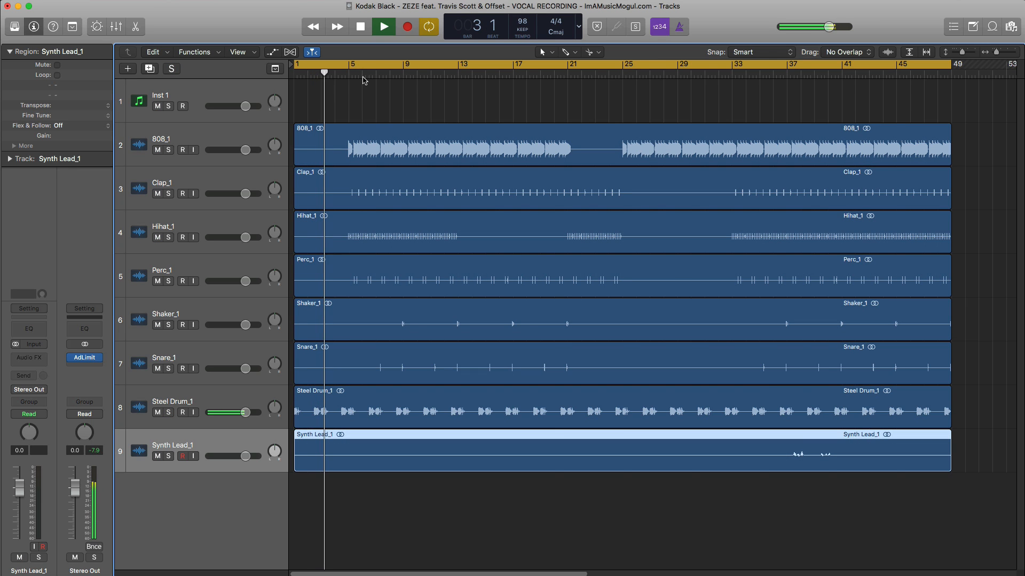
left_click_drag(350, 65, 401, 76)
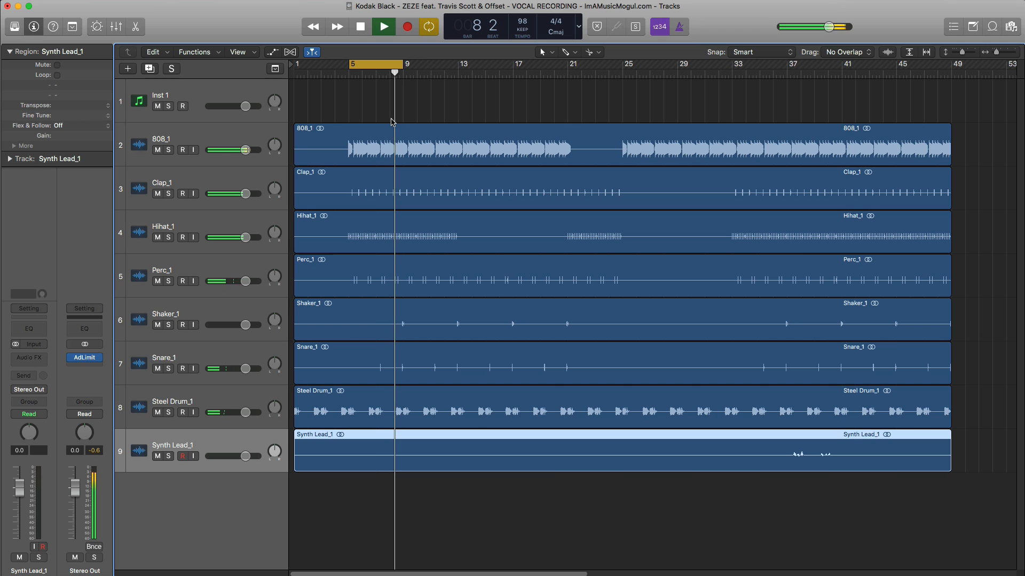
key("space")
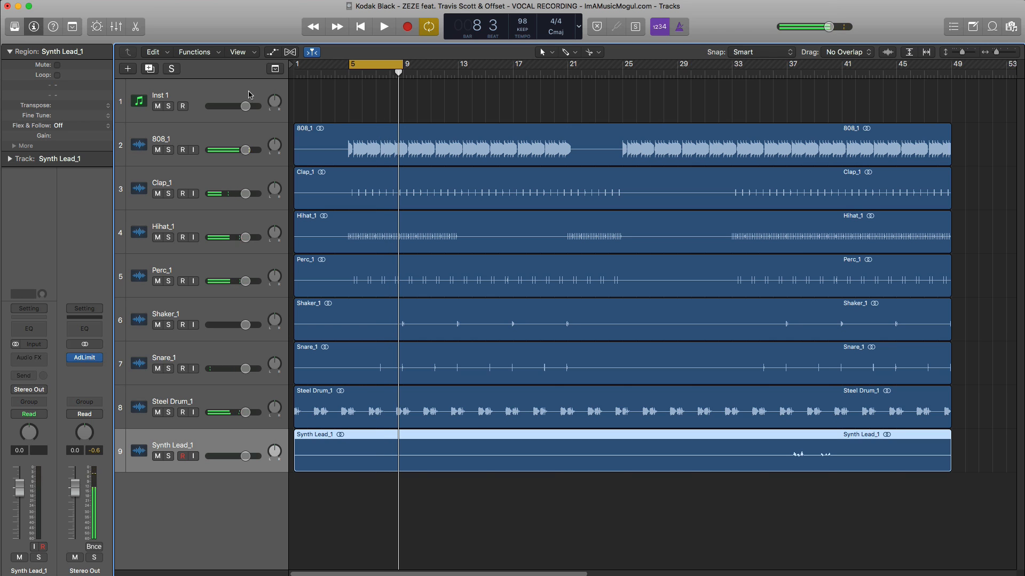
Delete the empty Inst 1 track and create one audio track with Input 2 and output 1 + 2
left_click(219, 95)
key("super+BackSpace")
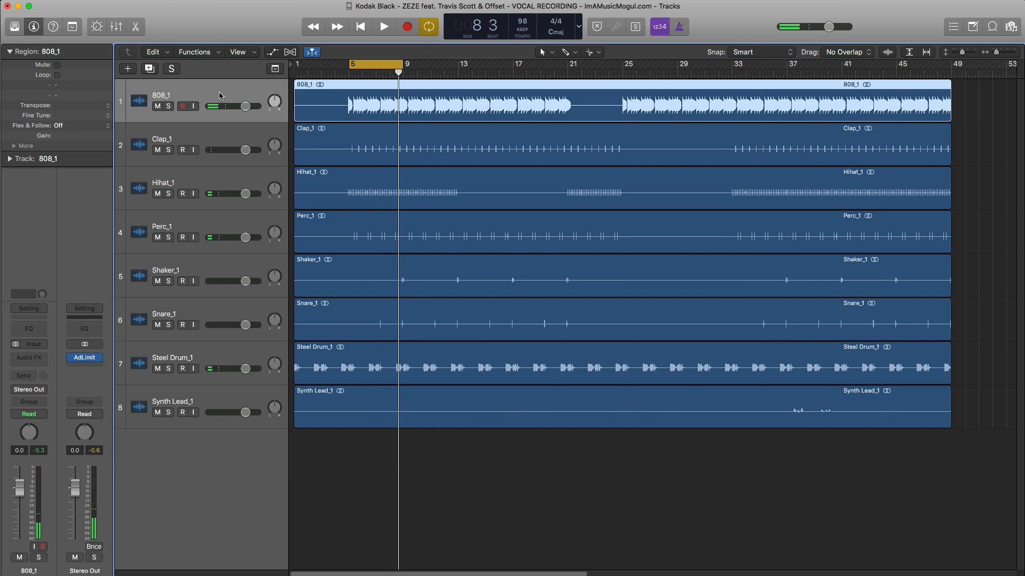
left_click(133, 73)
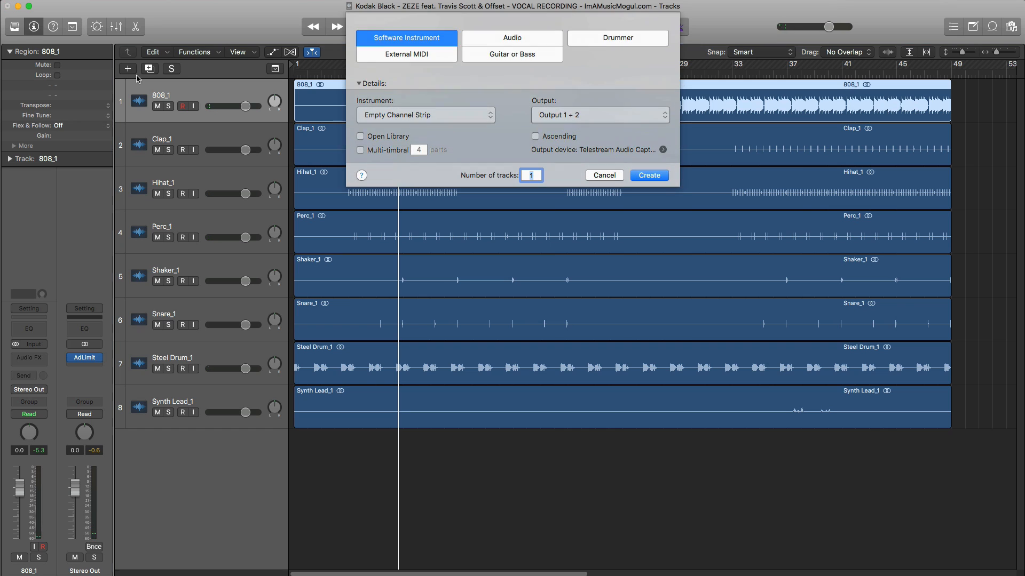
left_click(510, 39)
left_click(421, 115)
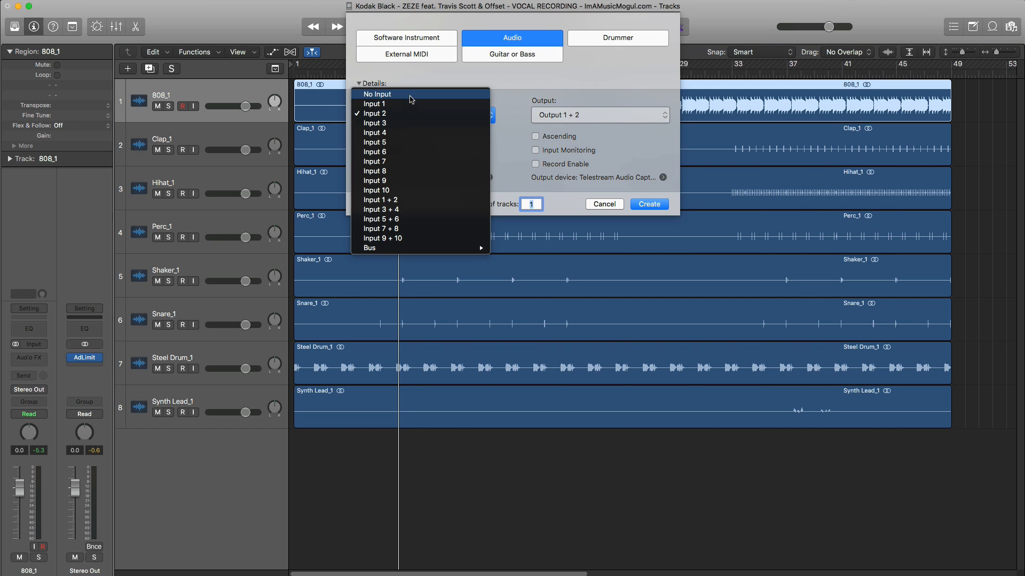
left_click(405, 114)
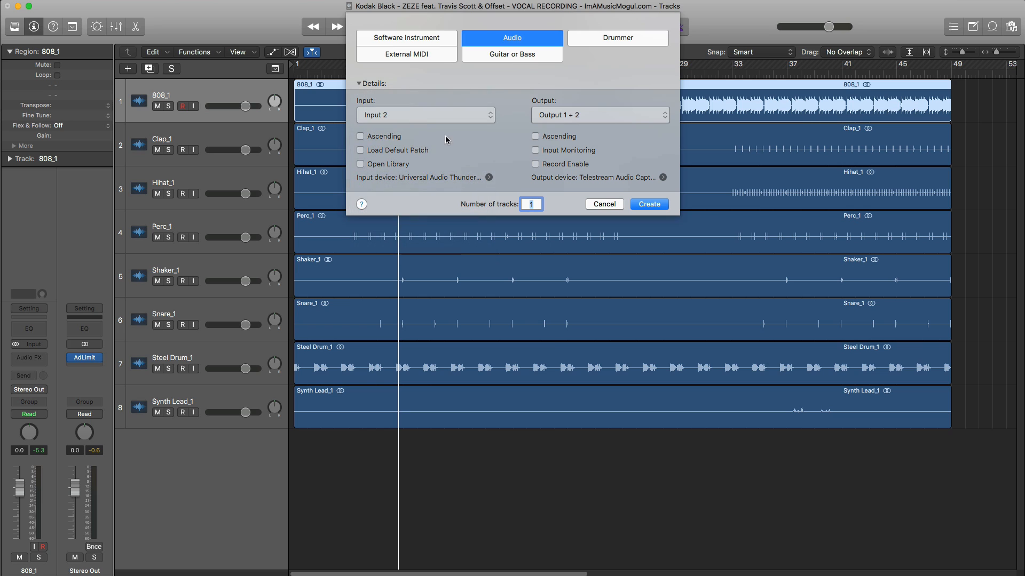
left_click(649, 203)
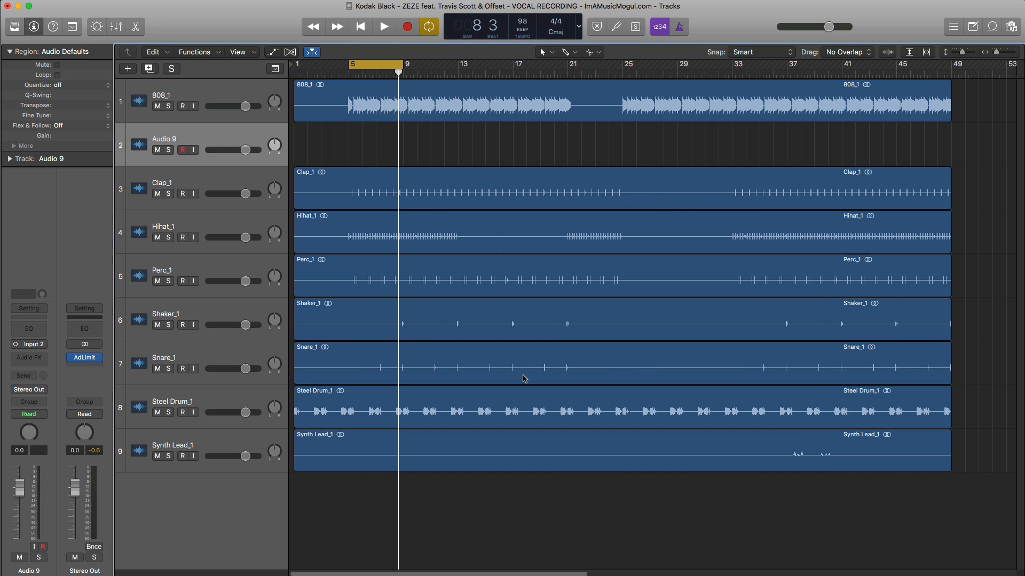
Move the new audio track below Synth Lead_1 and rename it Verse
left_click_drag(219, 145, 224, 480)
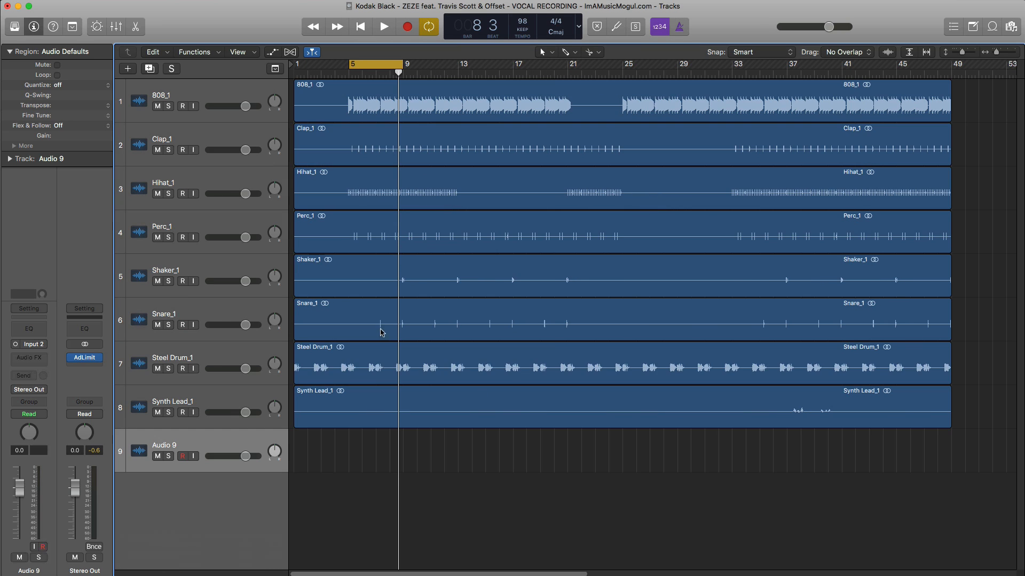
double_click(180, 445)
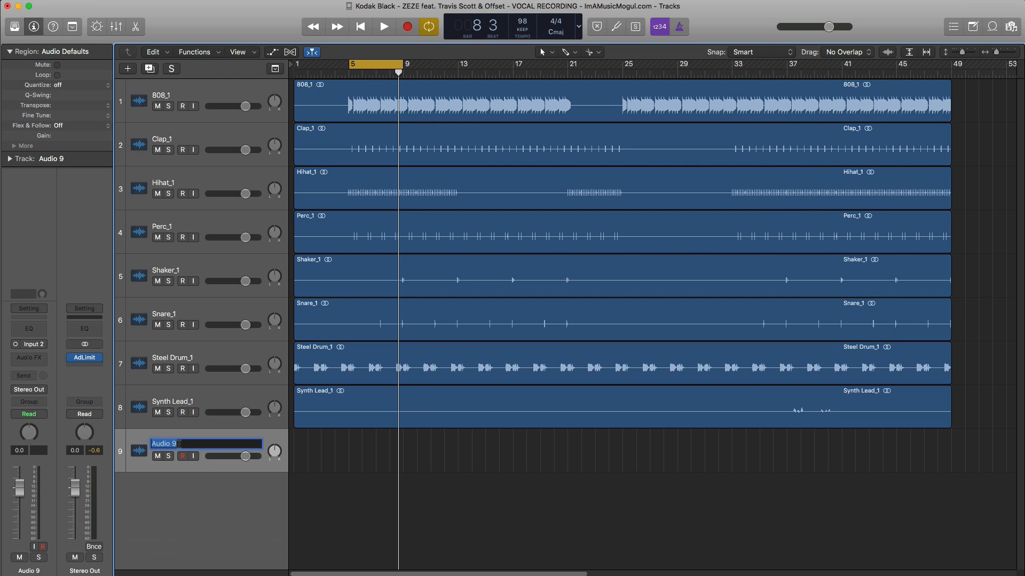
type("Verse")
key("Return")
Add a new track with the Verse track's settings beneath it and name it Chorus
key("super+d")
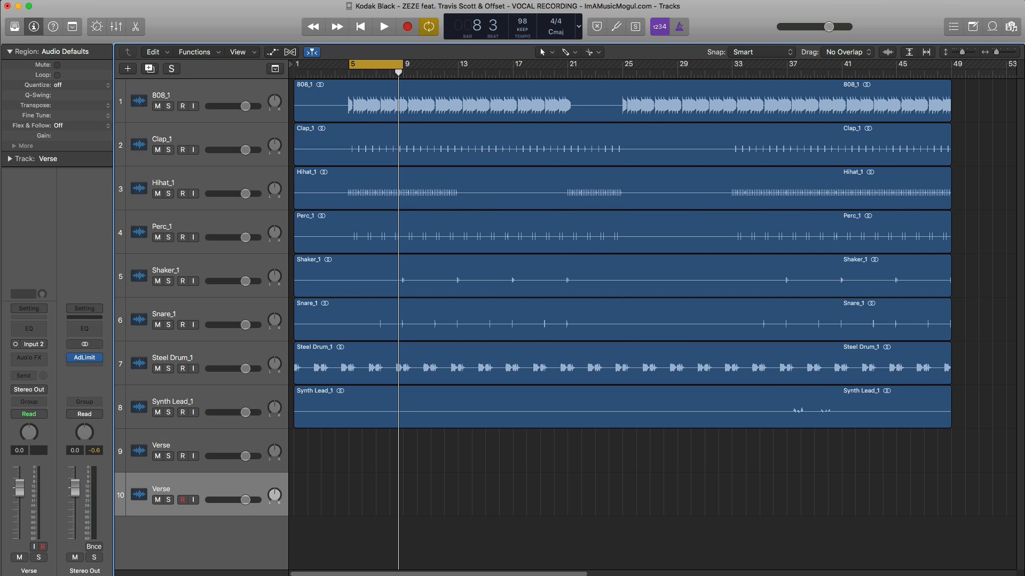
double_click(161, 489)
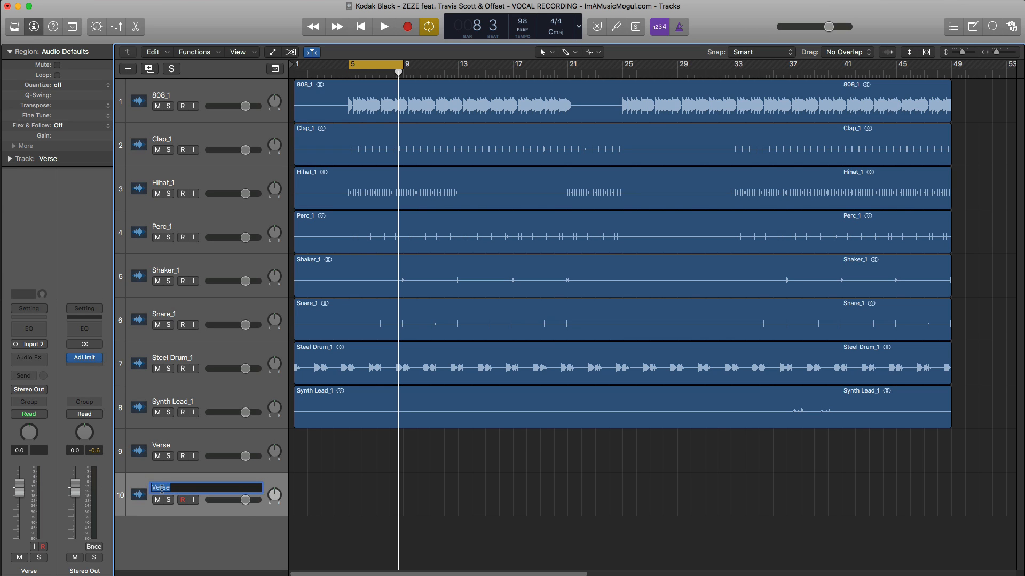
type("Chorus")
key("Return")
Add another track with the Chorus track's settings beneath it and name it AdLibs
key("super+d")
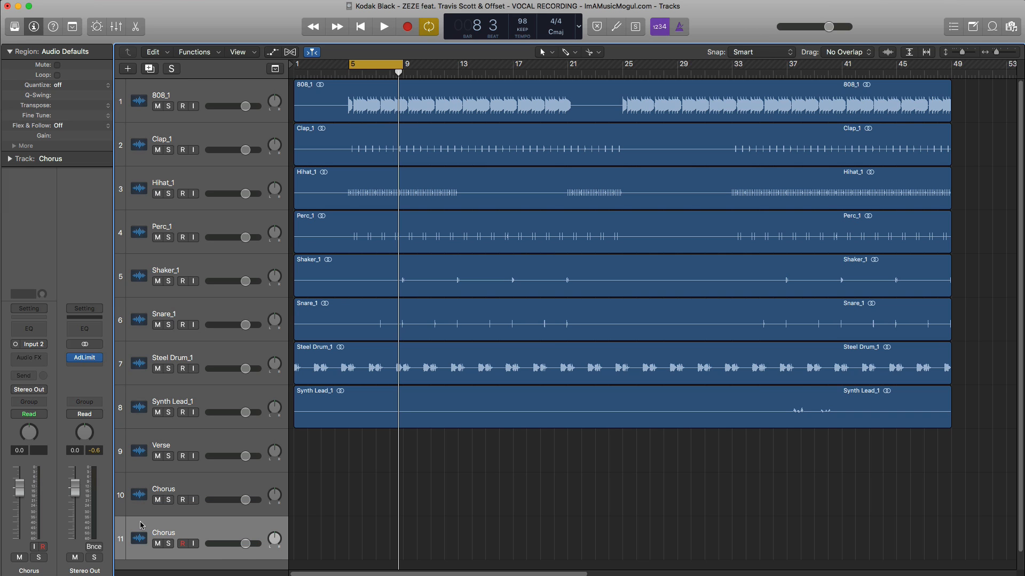
double_click(162, 532)
type("Ad")
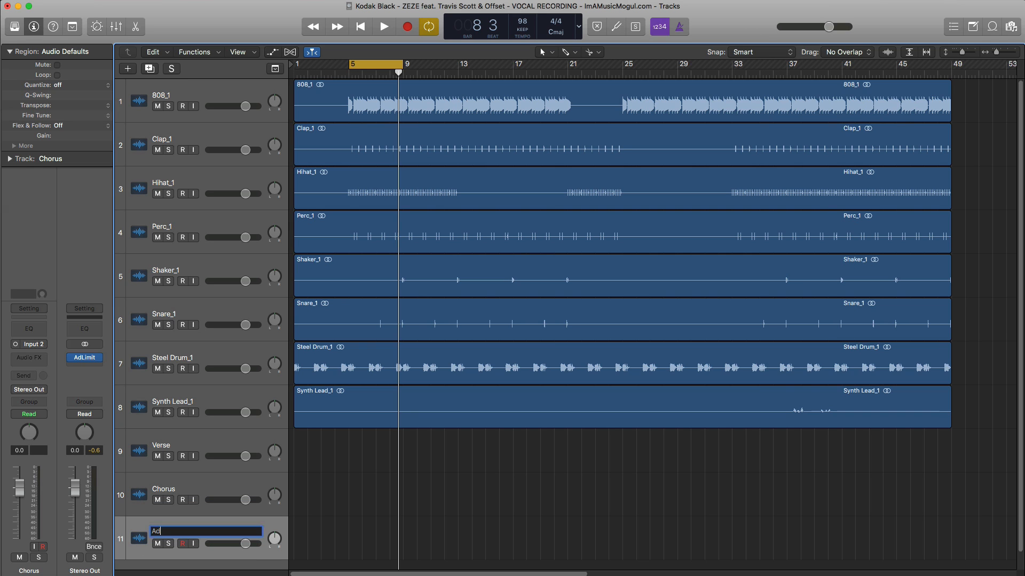
type("Libs")
key("Return")
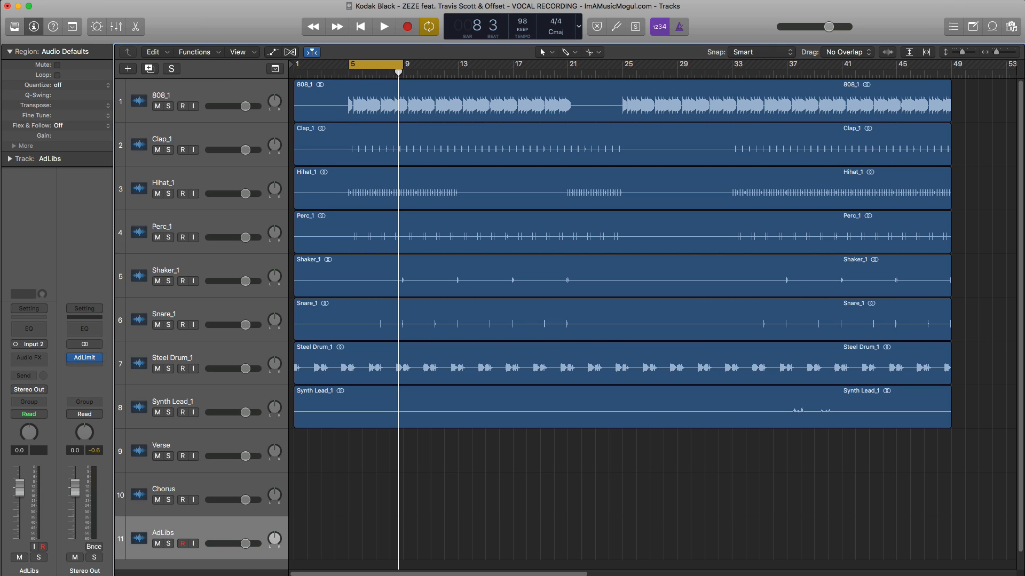
left_click(201, 443)
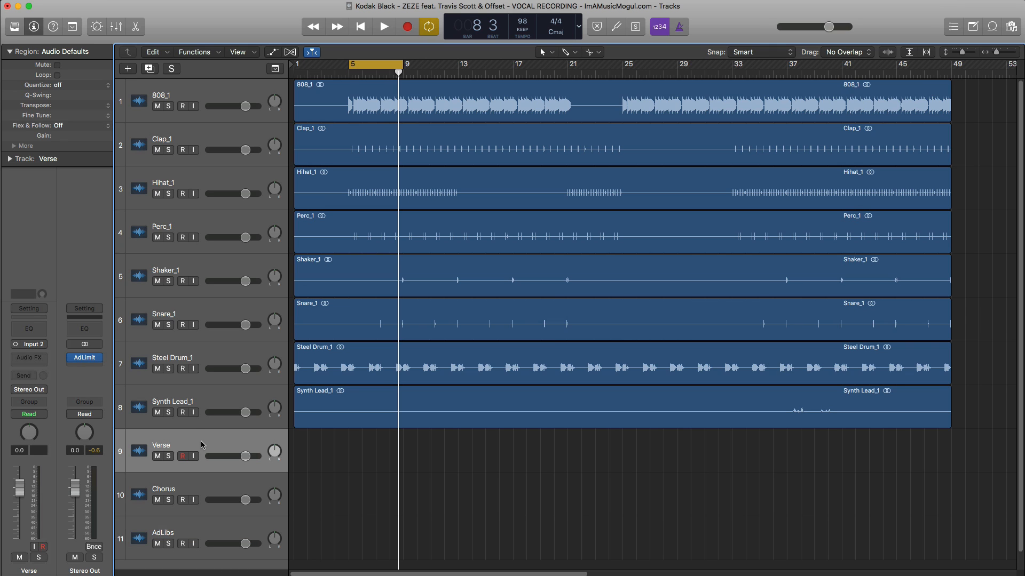
left_click(208, 482)
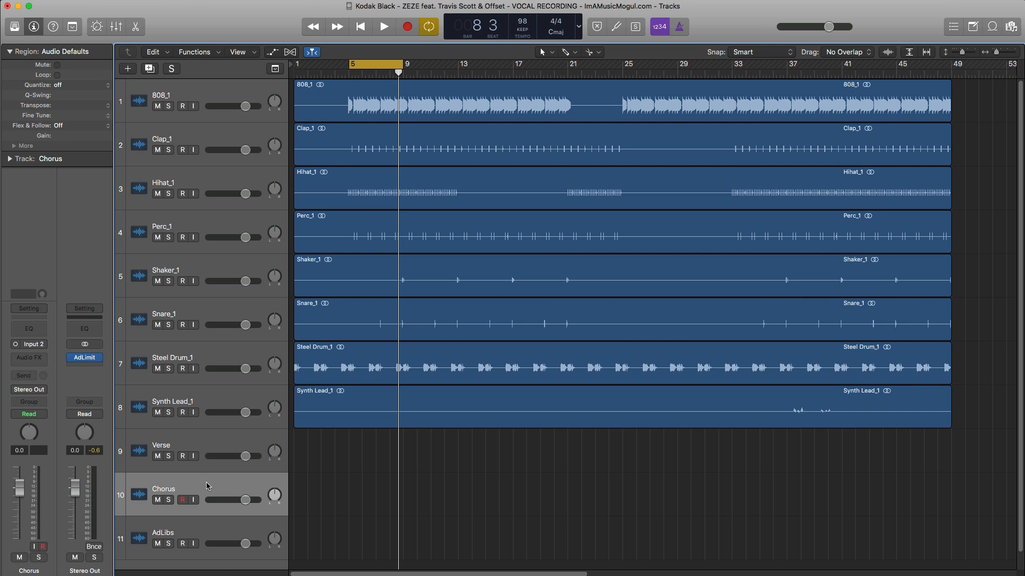
left_click(208, 525)
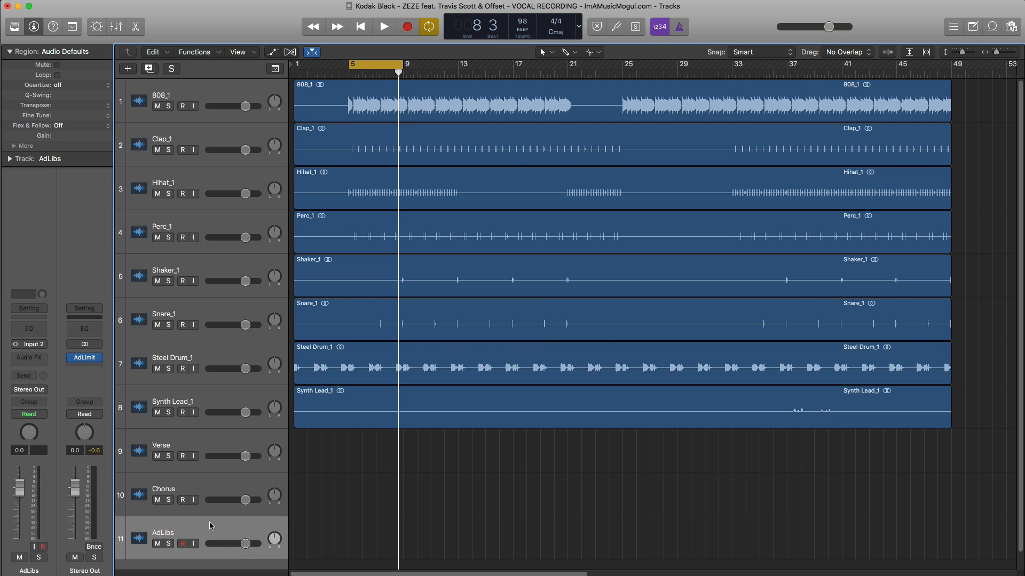
left_click(205, 445)
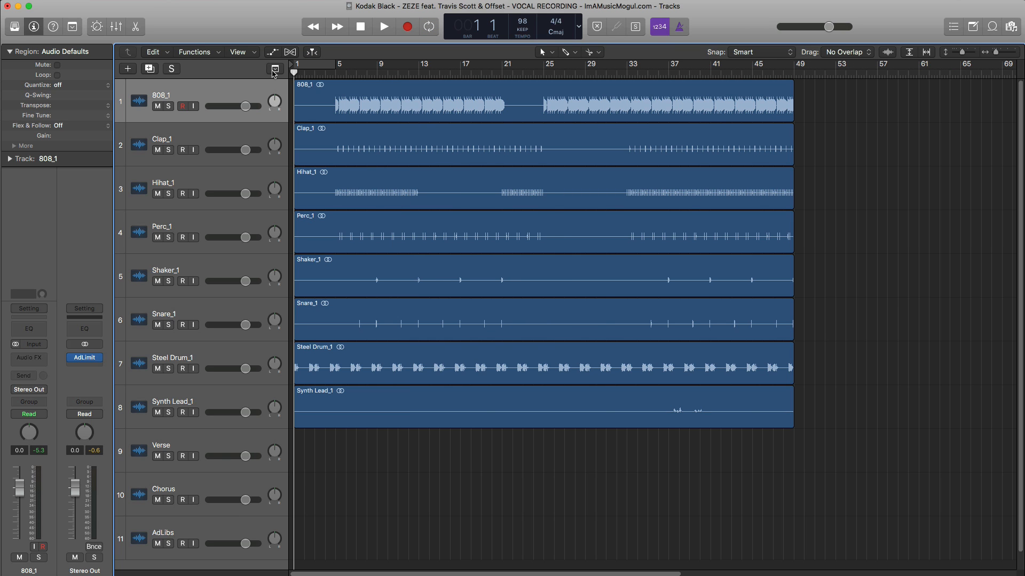
Show the global tracks and add a marker at bar 1 named Intro
left_click(274, 70)
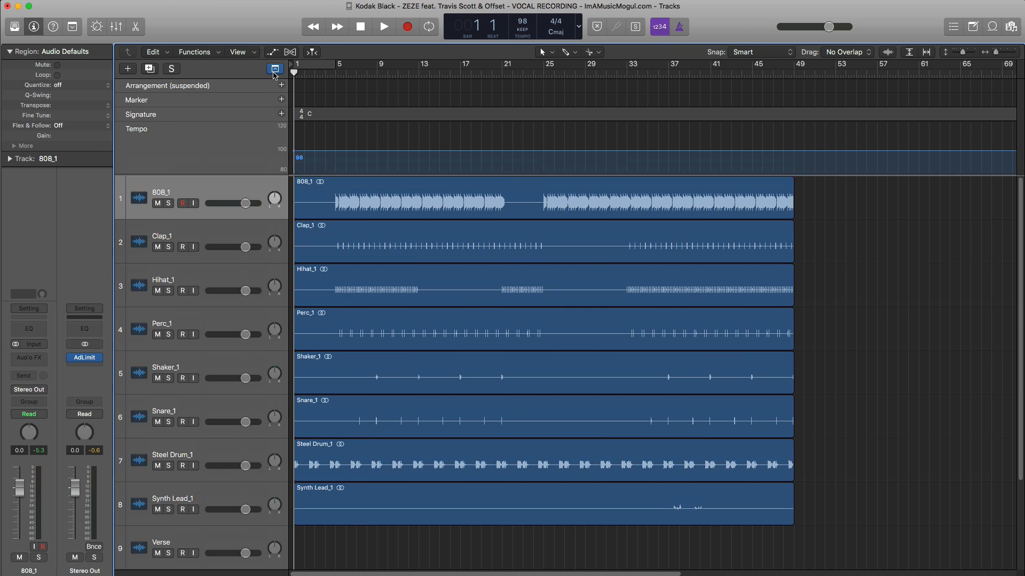
left_click(282, 100)
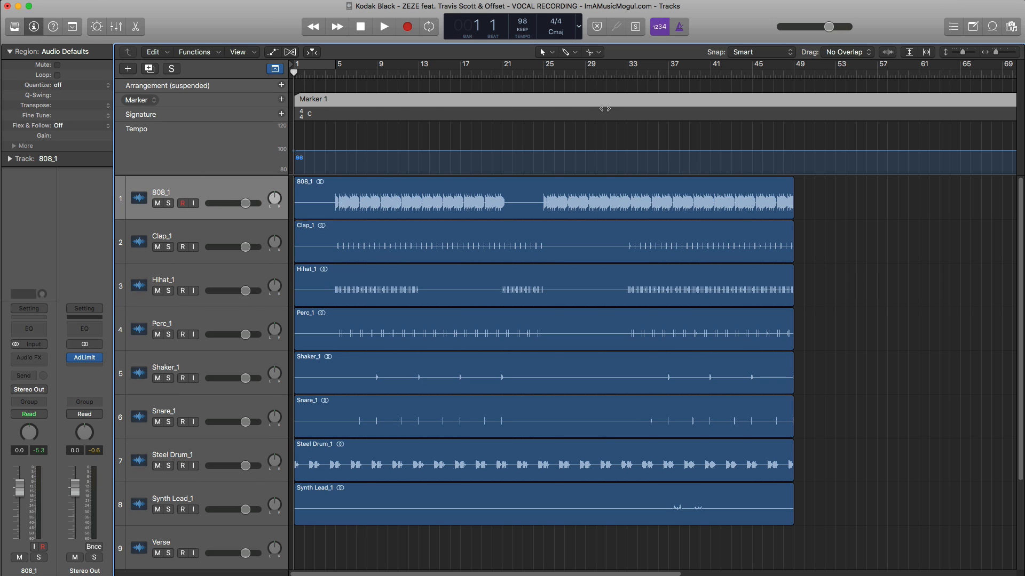
double_click(312, 98)
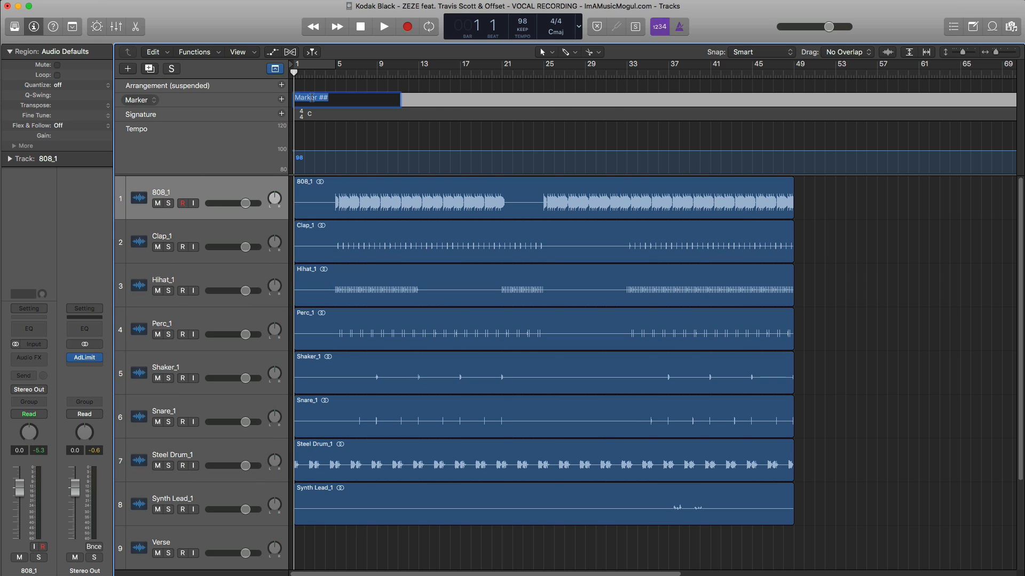
key("BackSpace")
type("Intro")
key("Return")
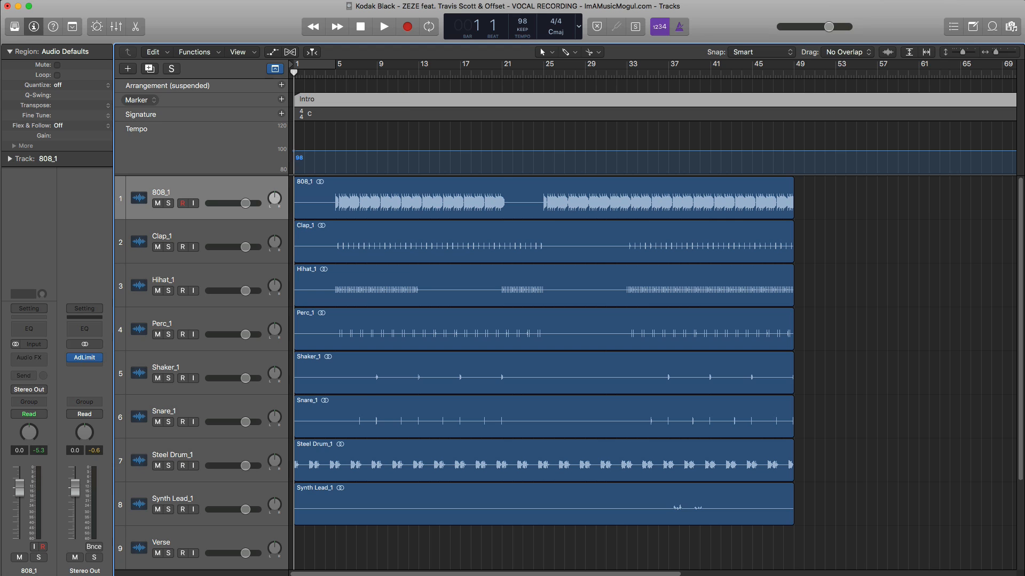
Add a marker at bar 5 and name it Verse
left_click_drag(297, 79, 337, 86)
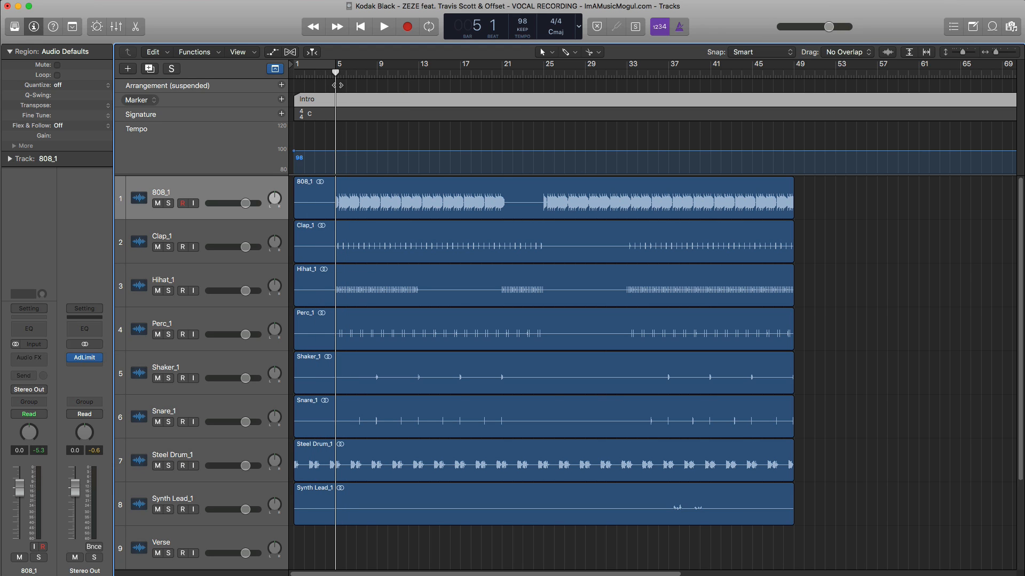
left_click(282, 100)
double_click(354, 104)
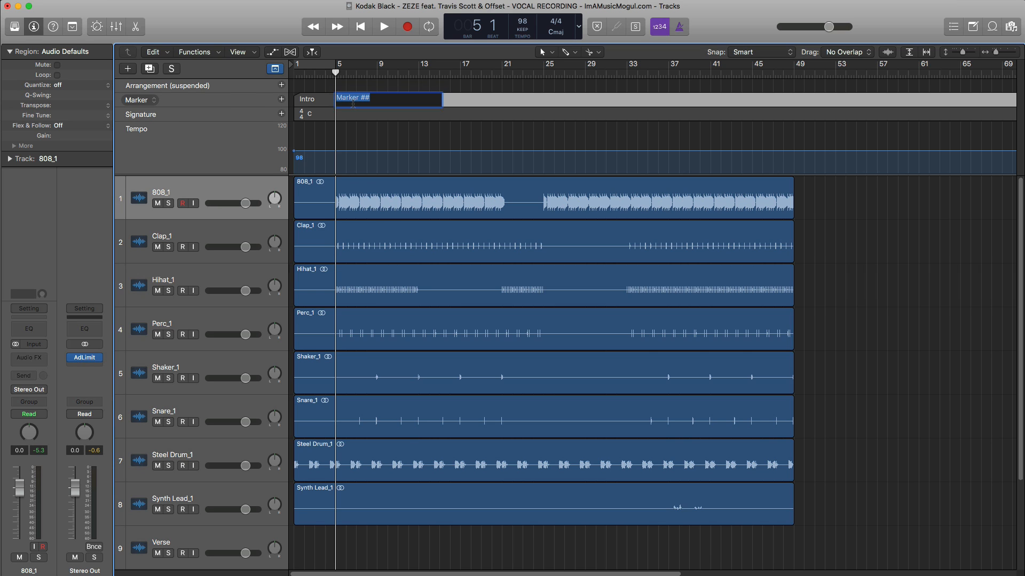
type("Verse")
key("Return")
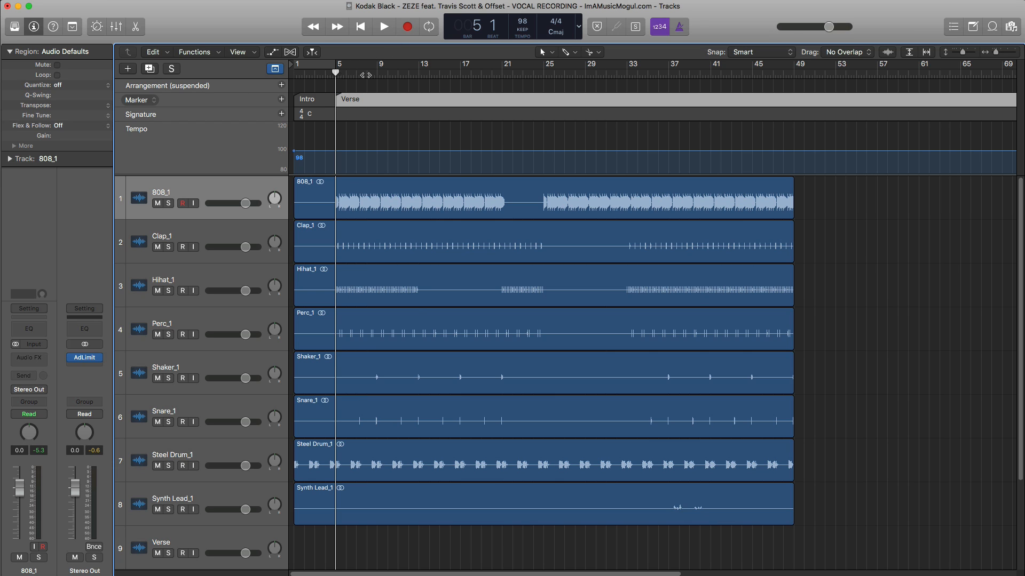
Add a marker at bar 13 and name it Chorus
left_click_drag(365, 75, 418, 80)
left_click(281, 99)
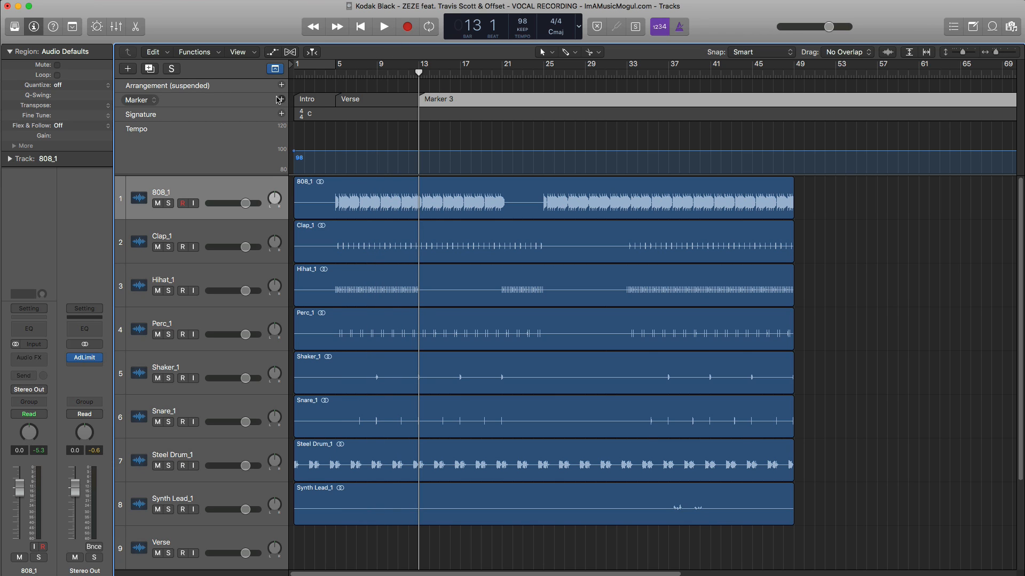
double_click(433, 100)
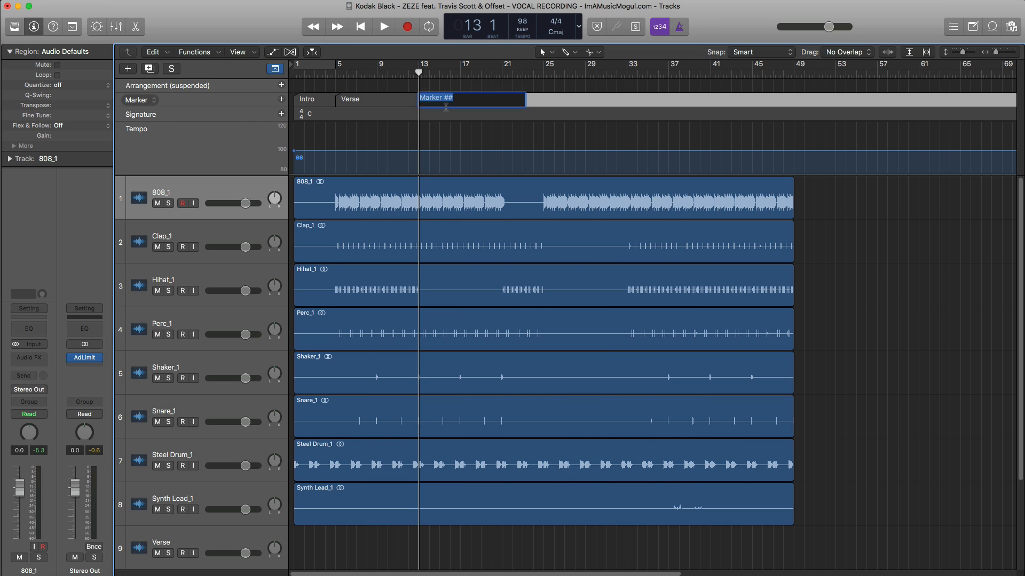
type("Chorus")
key("Return")
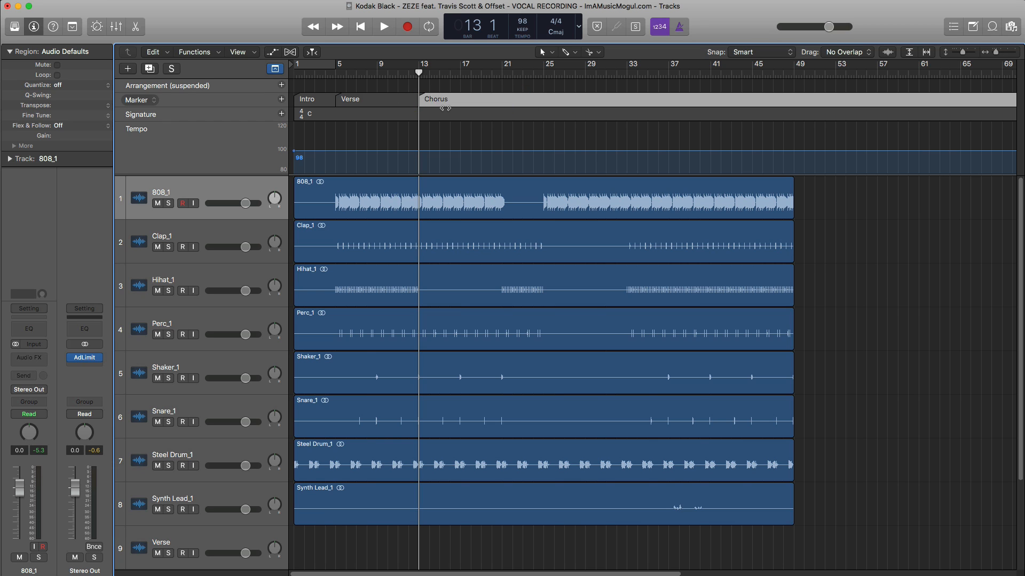
Add a marker at bar 21 and name it Breakdown
left_click_drag(418, 75, 502, 75)
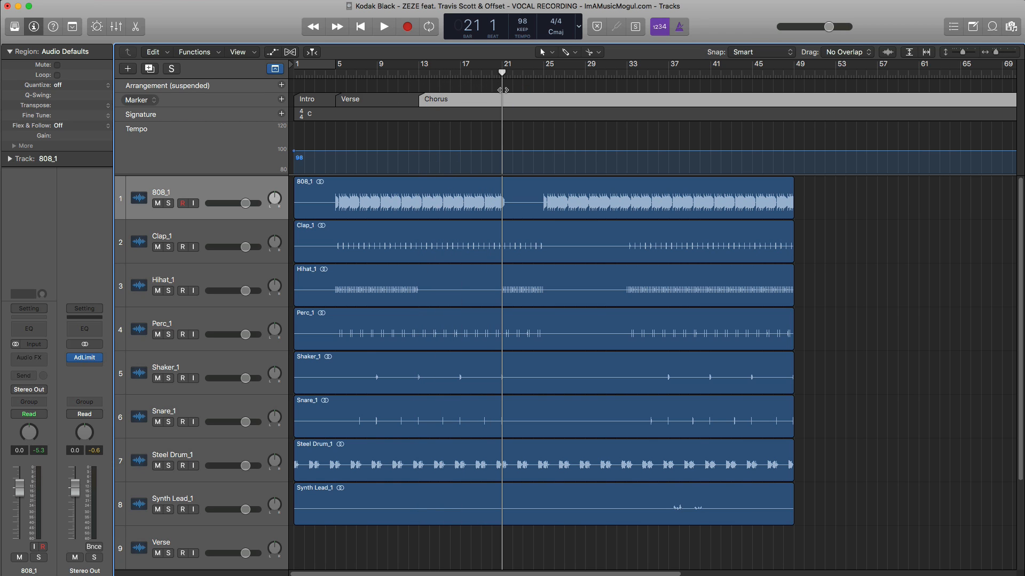
left_click(281, 101)
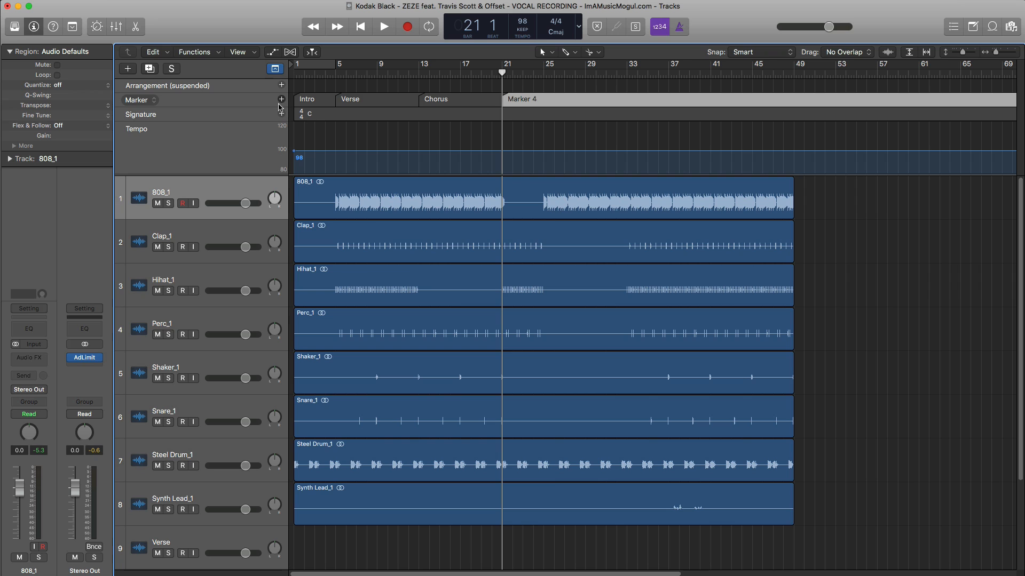
double_click(514, 99)
type("Brea")
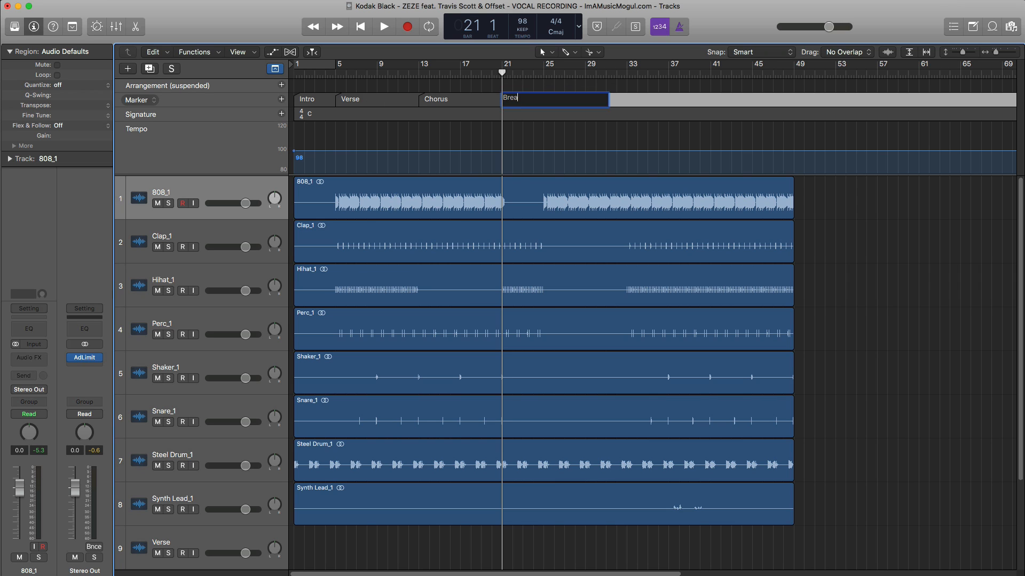
type("kdown")
key("Return")
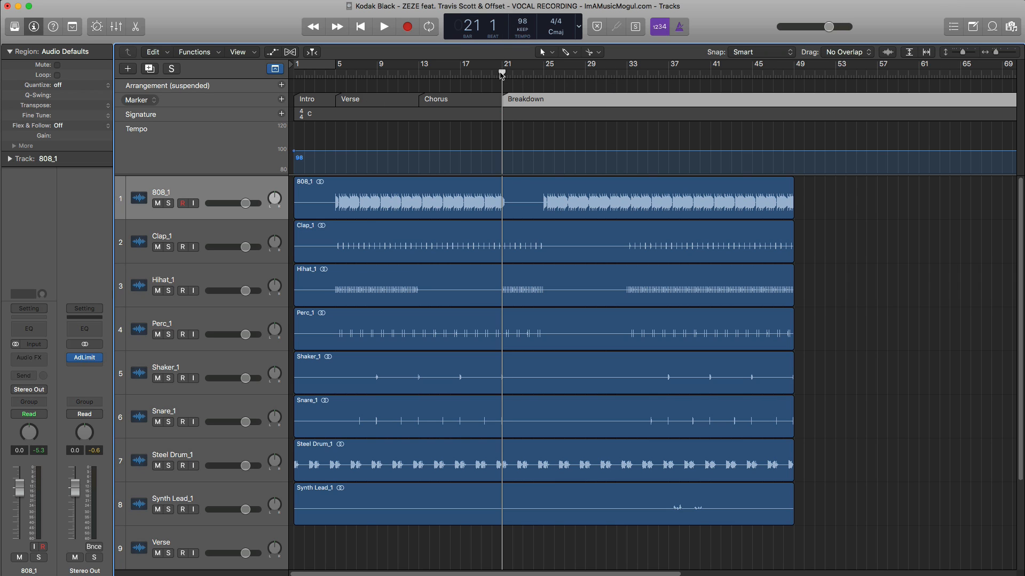
Add a marker at bar 25 and name it Chours
left_click_drag(501, 75, 543, 80)
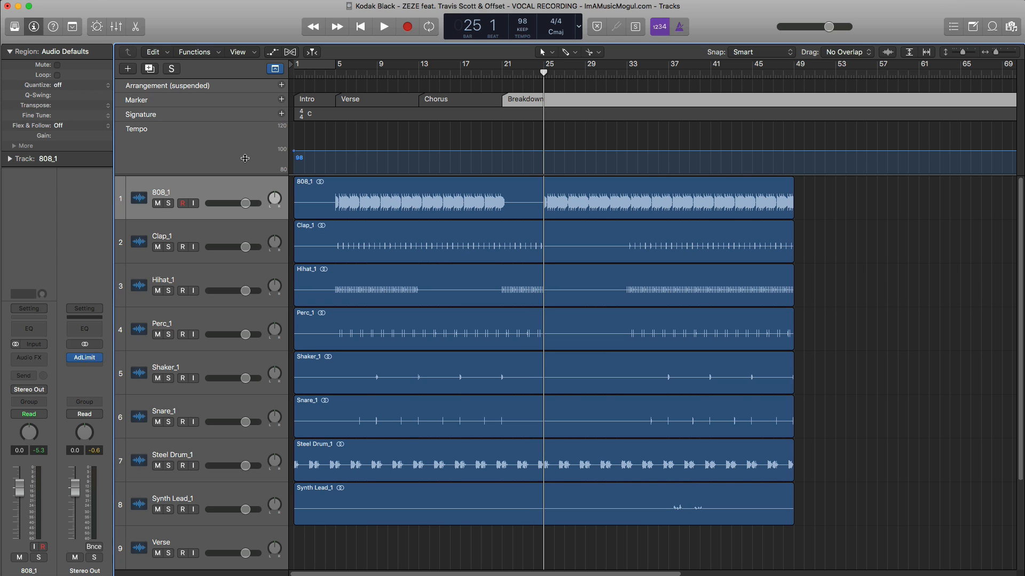
left_click(281, 100)
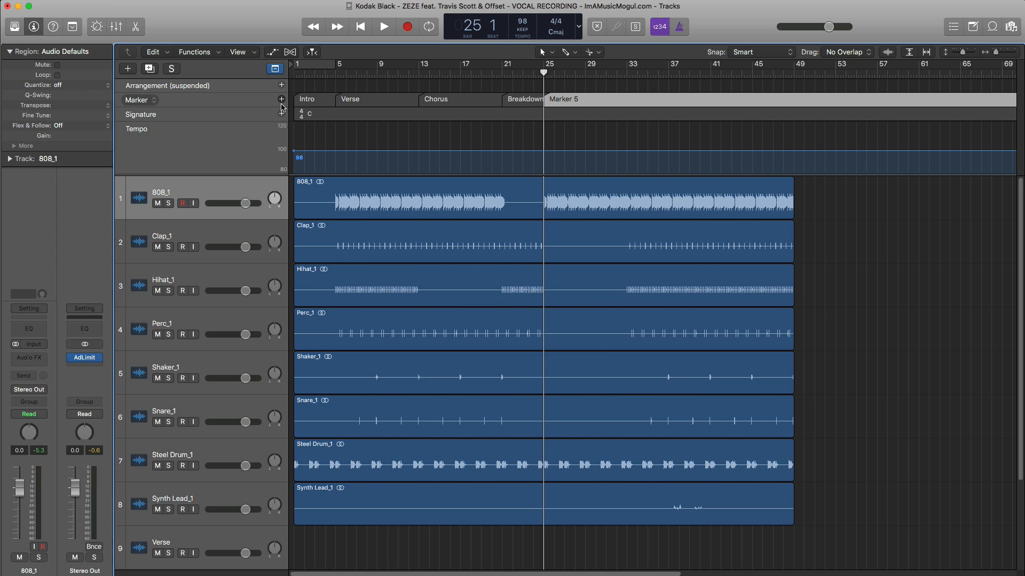
double_click(564, 99)
type("Chours")
key("Return")
Add a marker at bar 33 and name it Verse
left_click_drag(543, 73, 626, 83)
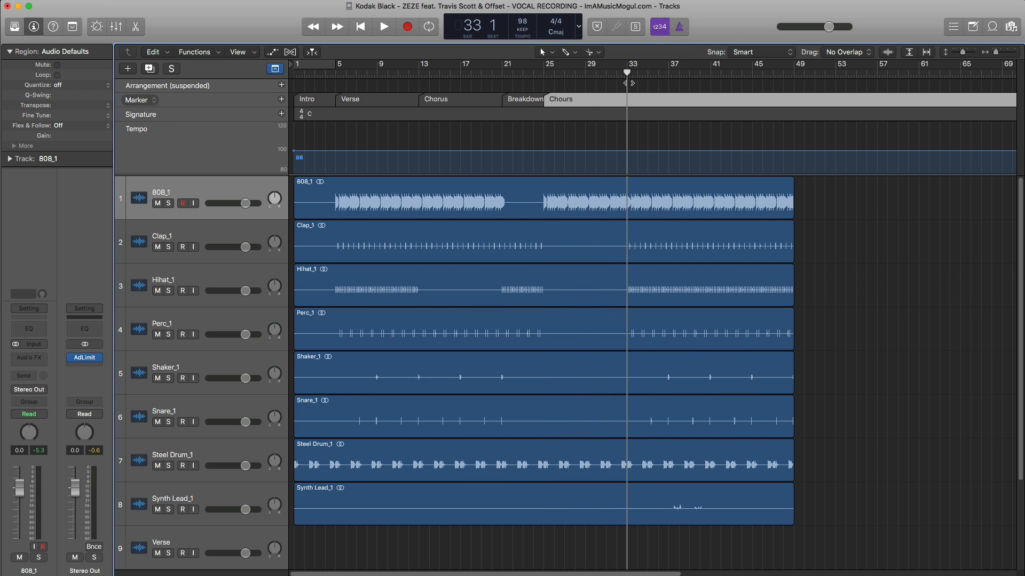
left_click(281, 100)
double_click(650, 99)
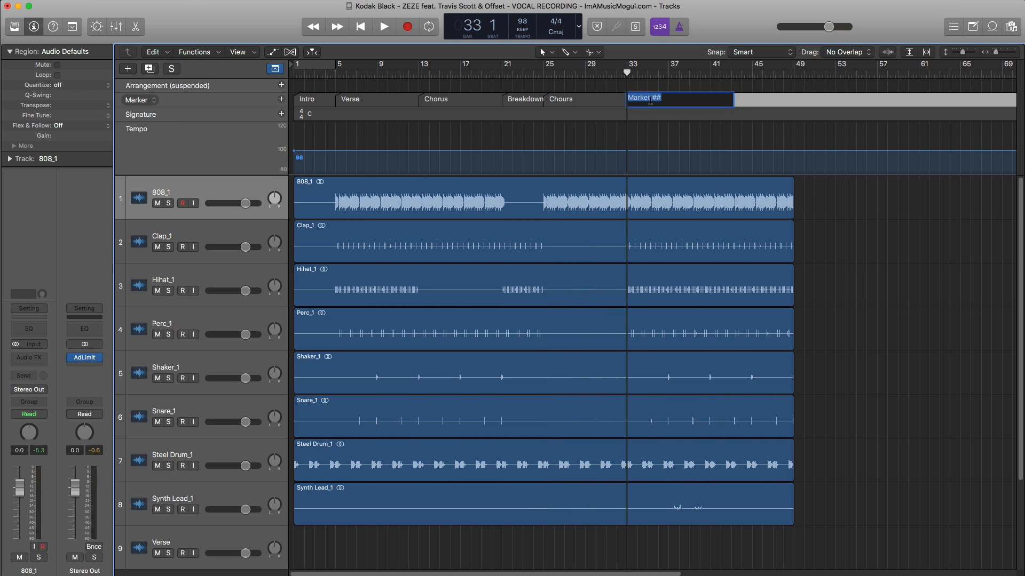
type("Verse")
key("Return")
Add a marker at bar 41 and name it Chorys
left_click_drag(623, 73, 712, 81)
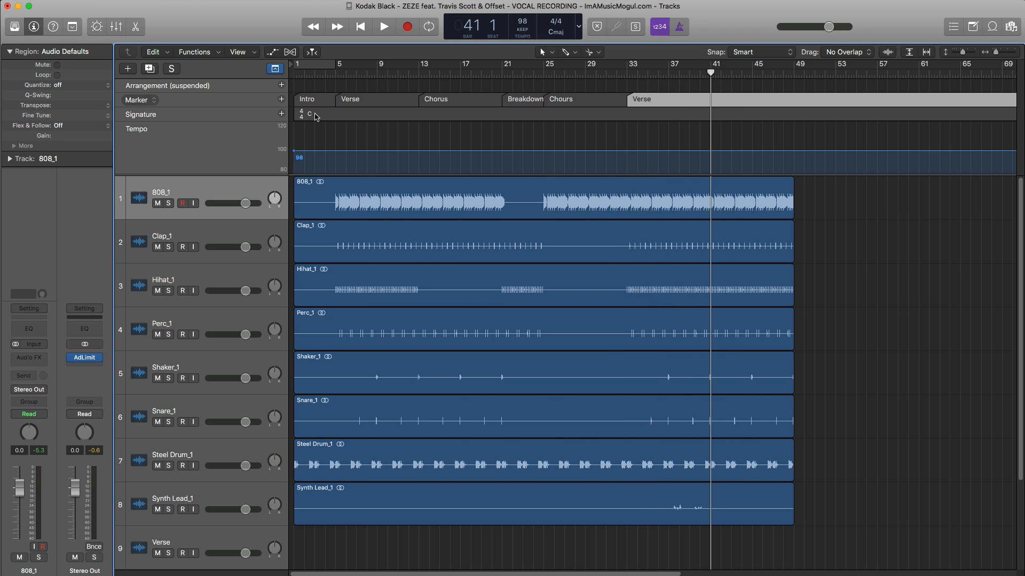
left_click(282, 100)
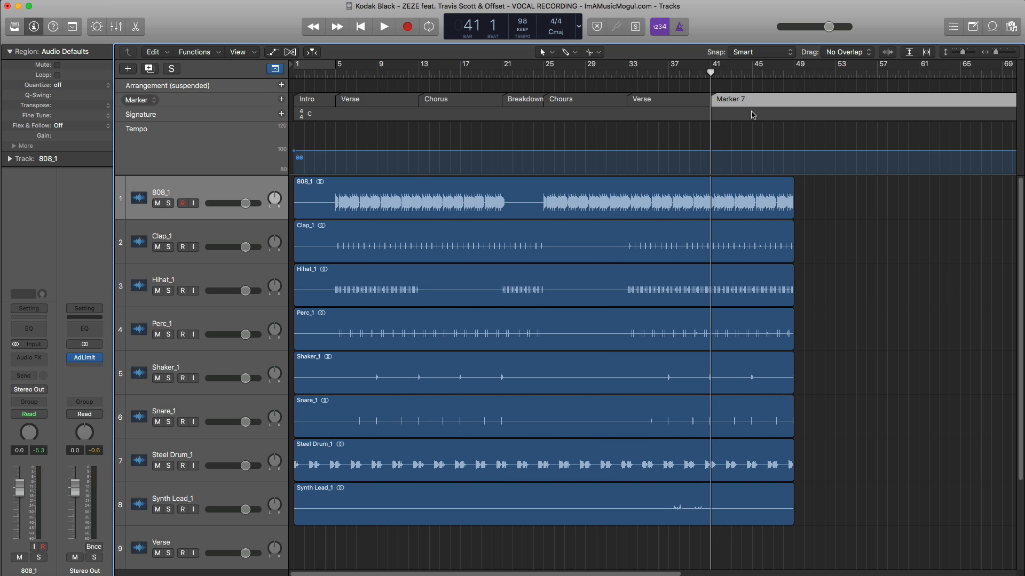
double_click(734, 102)
type("Chpru")
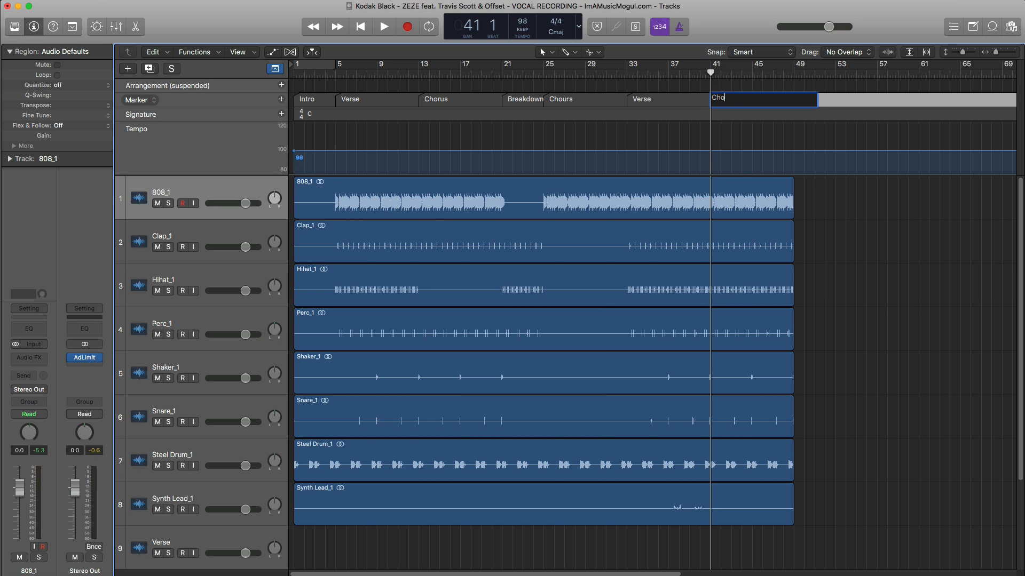
type("s")
key("Return")
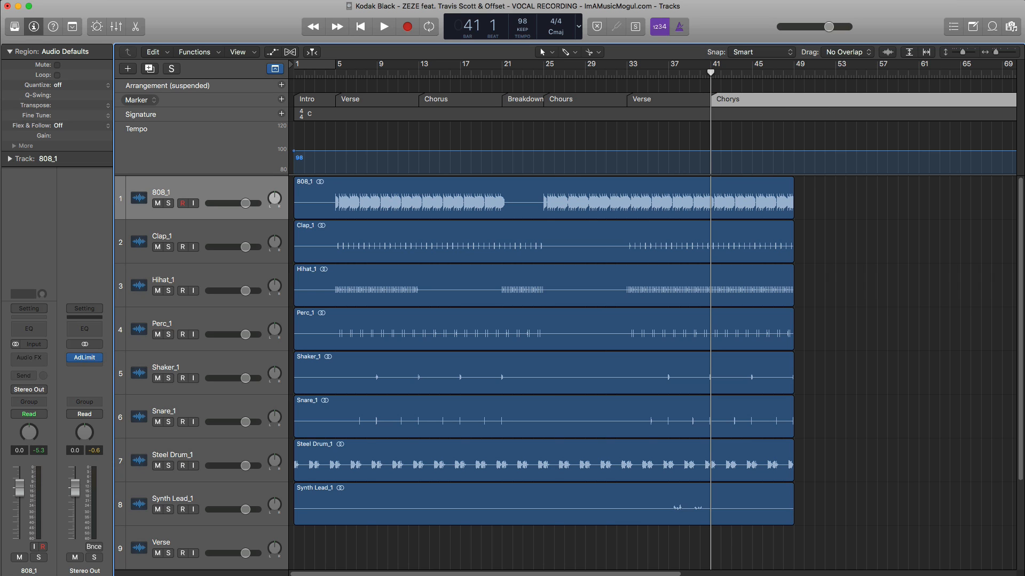
Hide the global tracks and place the playhead at the start of the Breakdown section, bar 21
left_click(275, 70)
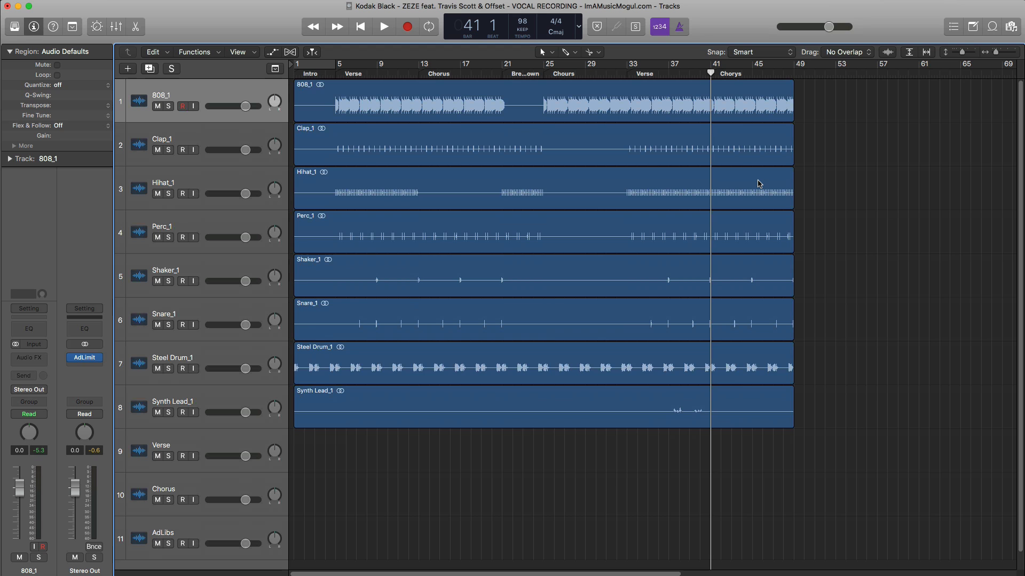
left_click(503, 74)
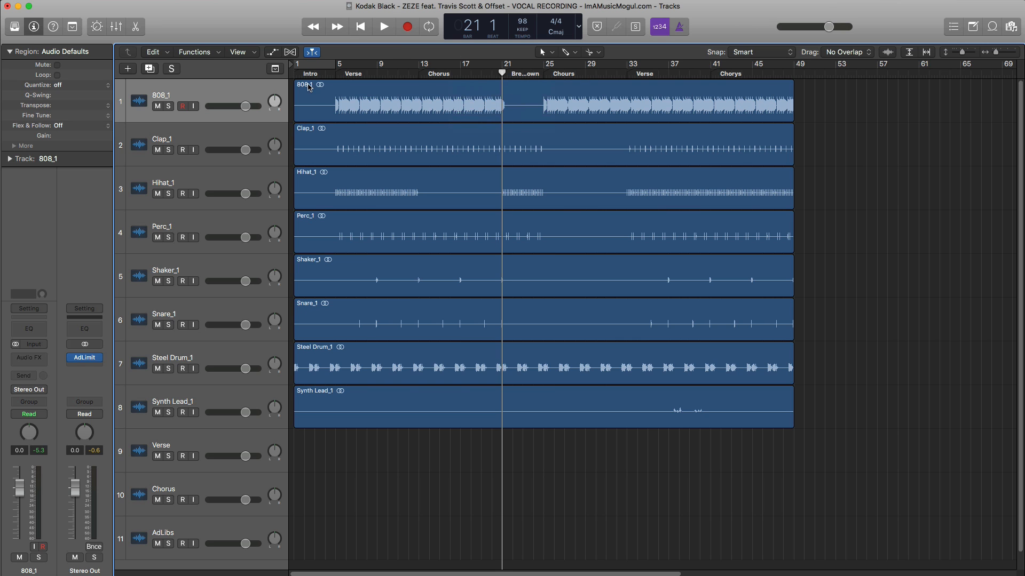
Show the global tracks again and color the Intro marker magenta using the color palette
left_click(277, 72)
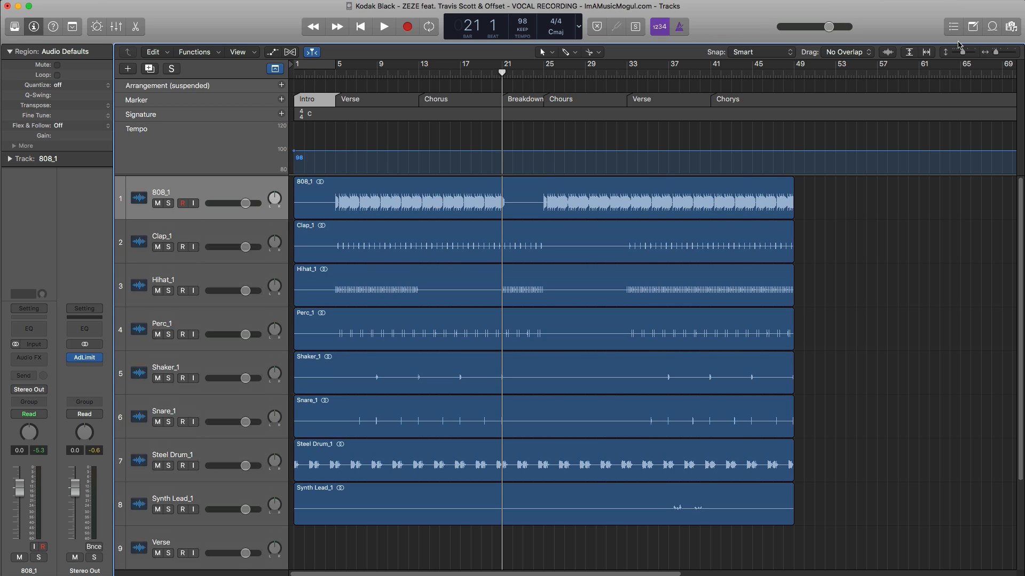
left_click(72, 26)
left_click(1005, 55)
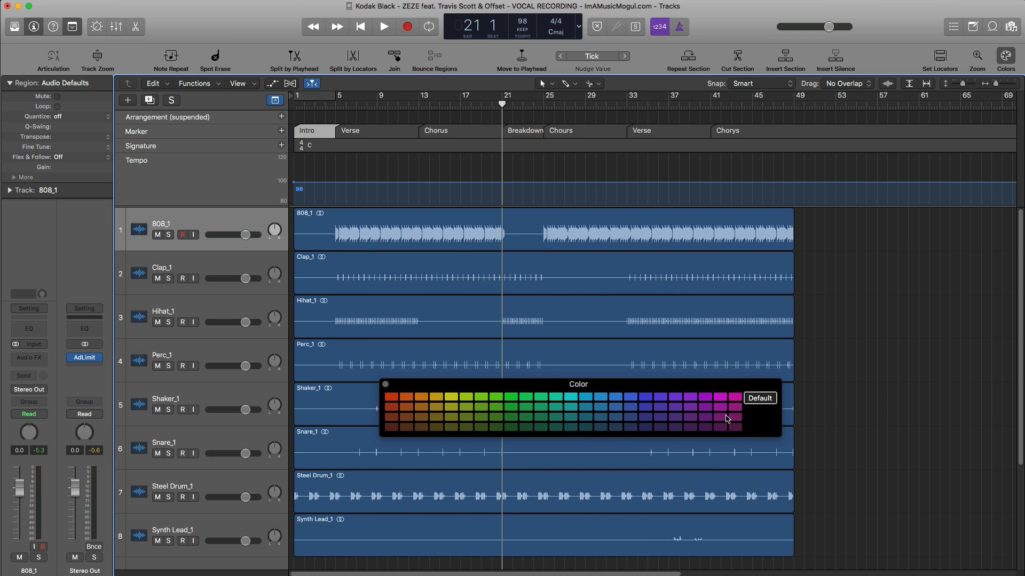
left_click(735, 397)
Color the Verse marker at bar 5 green and the Chours marker at bar 25 blue
left_click(382, 133)
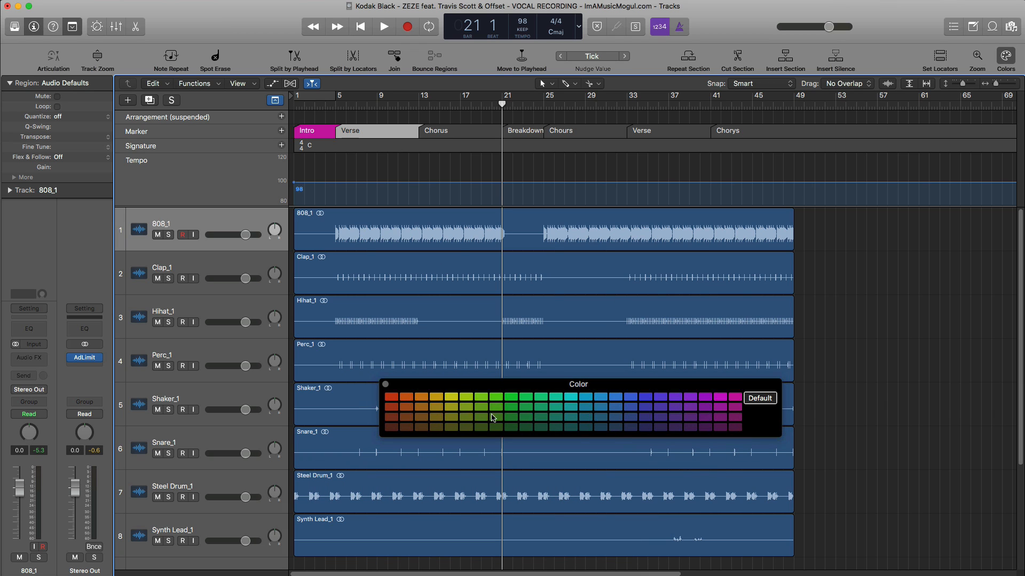
left_click(524, 396)
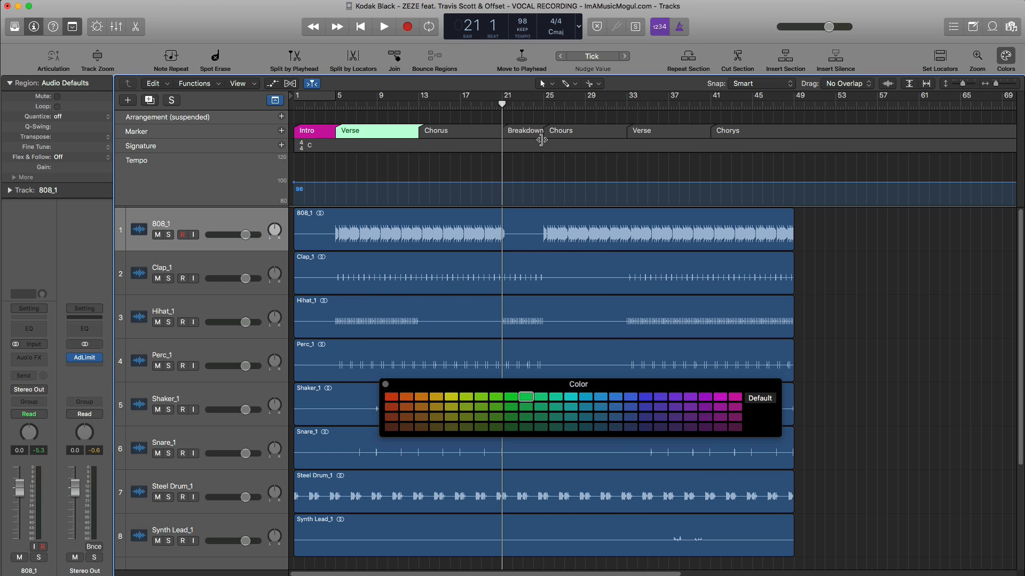
left_click(553, 133)
left_click(600, 398)
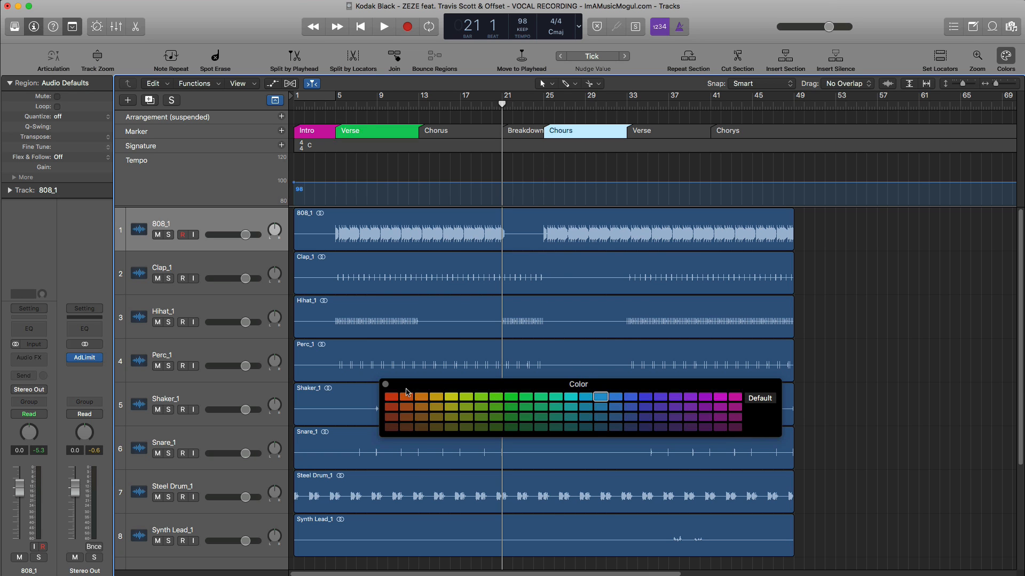
Close the color palette and hide the global tracks and the toolbar
left_click(385, 384)
left_click(278, 101)
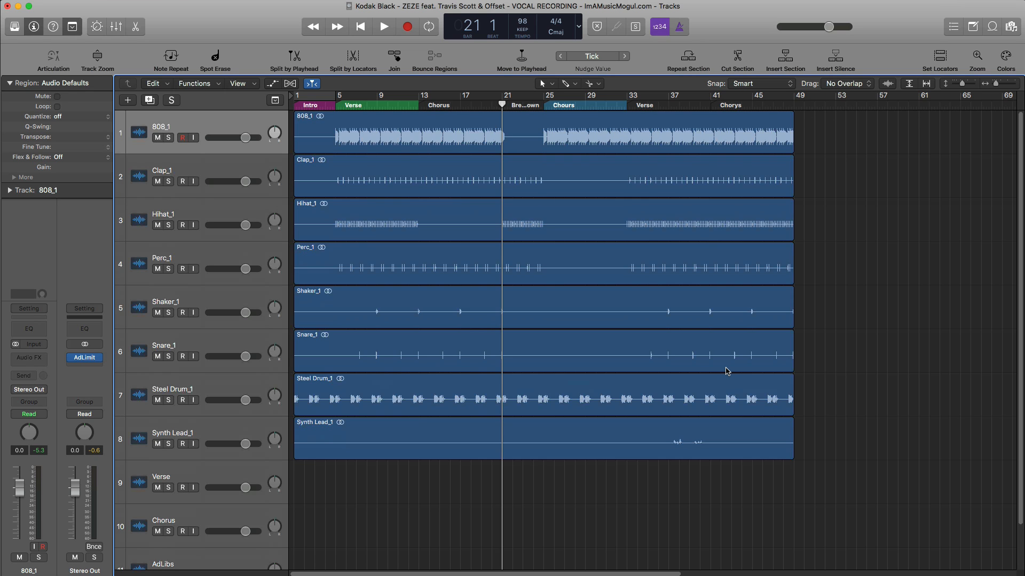
left_click(73, 29)
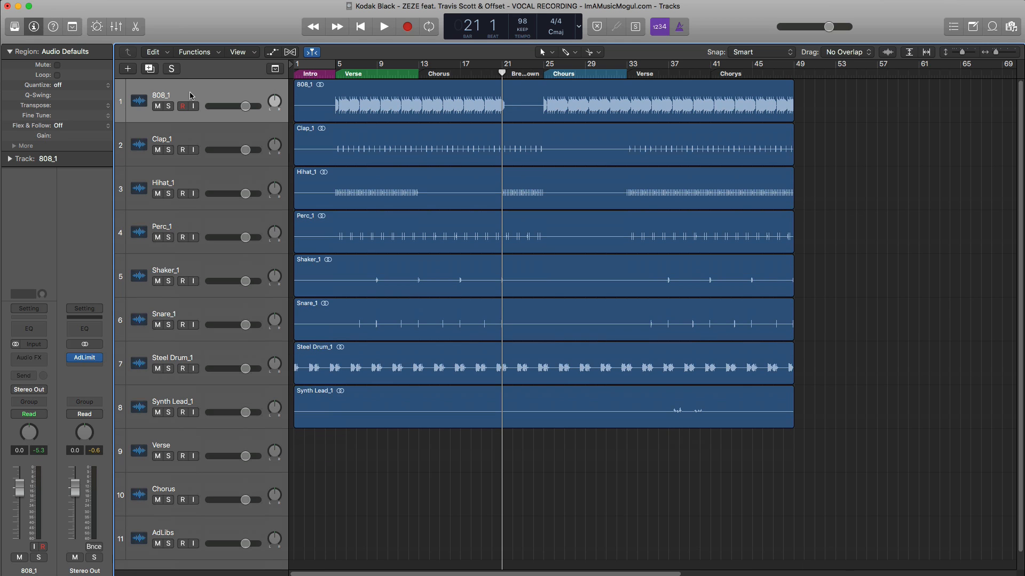